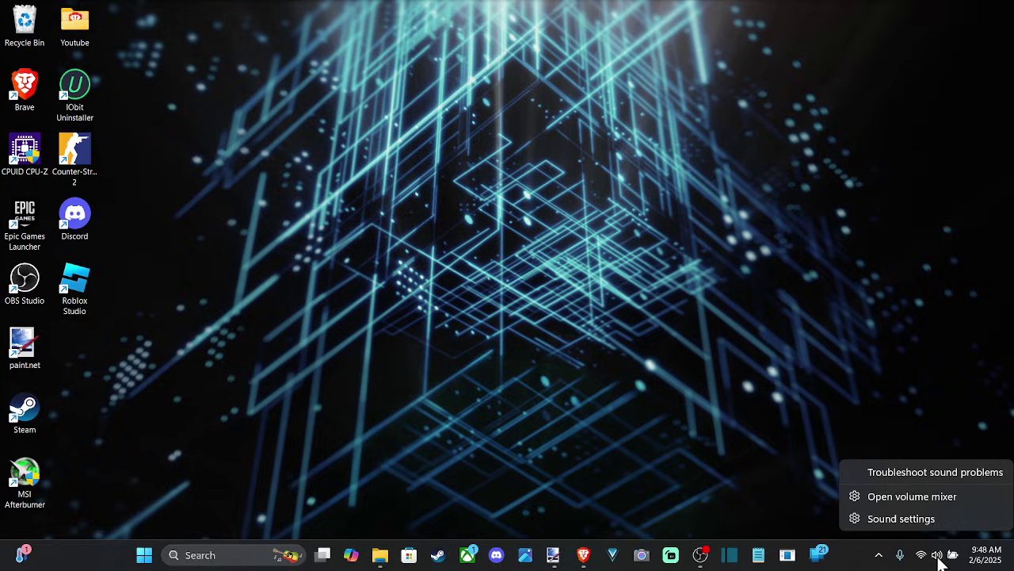
Step: Choose the Turtle Beach Stealth 700 G2 speakers as the Windows sound output device and open their properties
{"action": "left_click", "coordinate": [932, 519]}
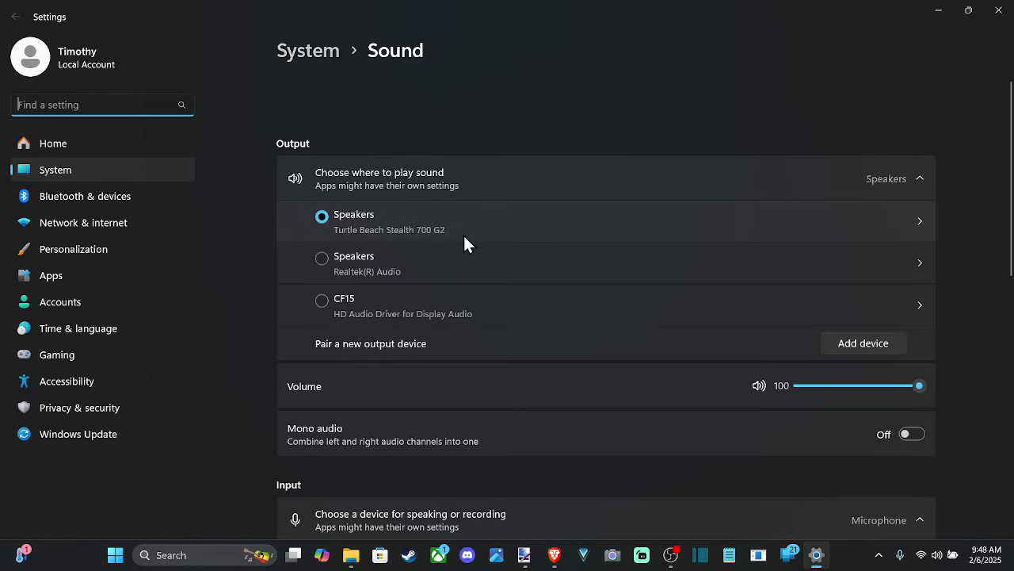
{"action": "left_click", "coordinate": [378, 223]}
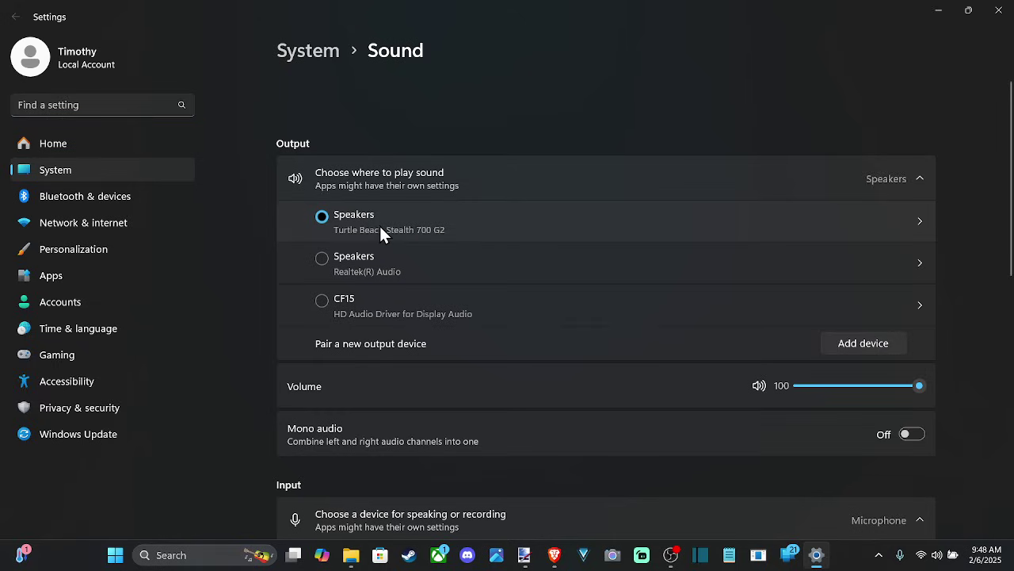
{"action": "left_click", "coordinate": [917, 220]}
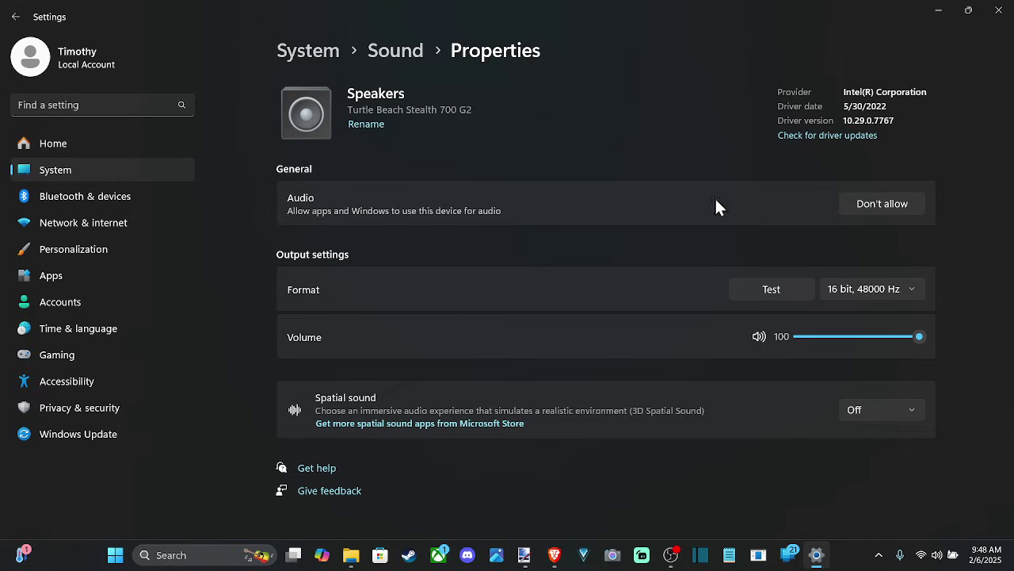
Step: Check for driver updates for the headset speakers and play a test sound through them
{"action": "left_click", "coordinate": [801, 135]}
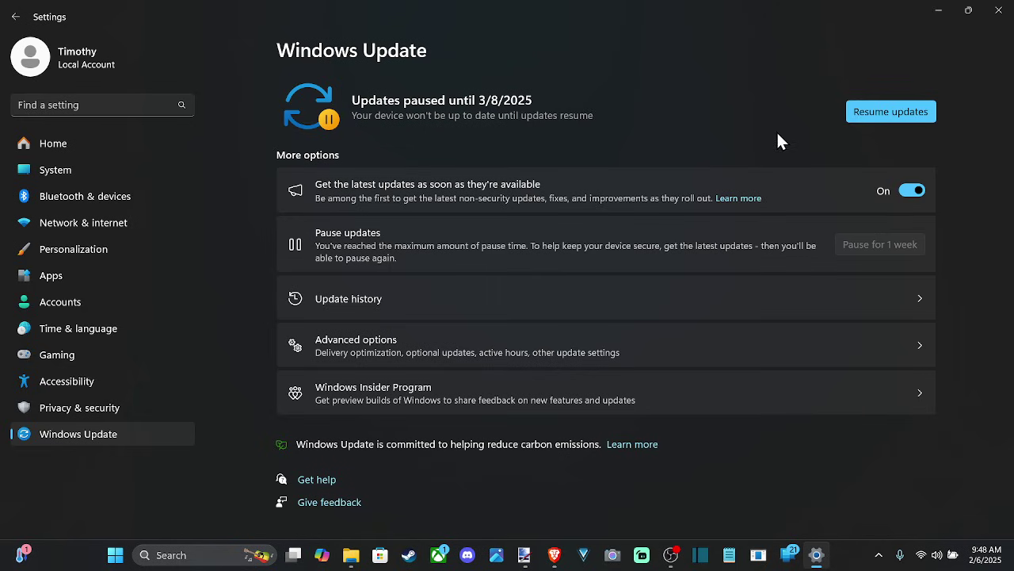
{"action": "left_click", "coordinate": [15, 16]}
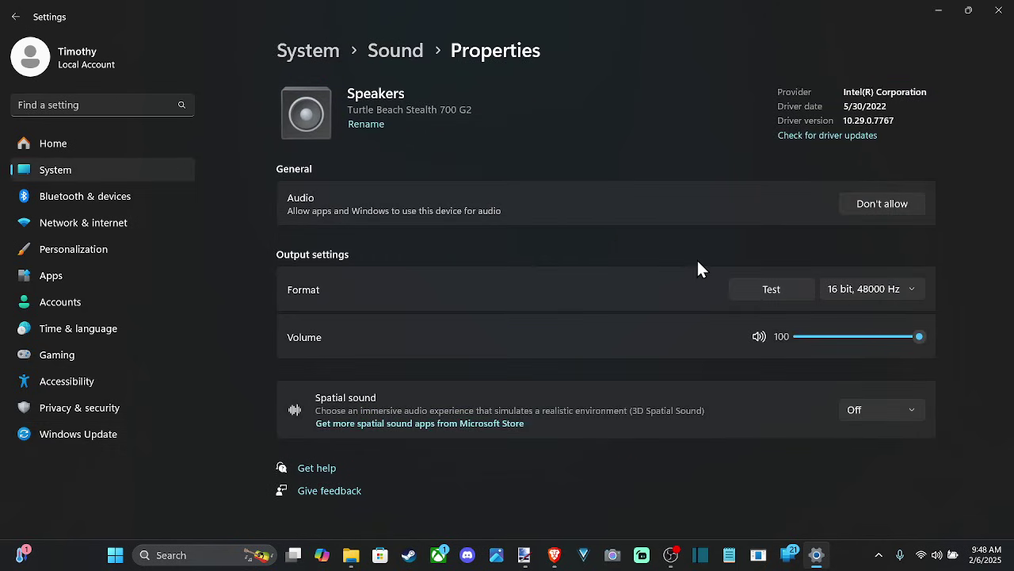
{"action": "left_click", "coordinate": [784, 290]}
{"action": "left_click", "coordinate": [408, 51]}
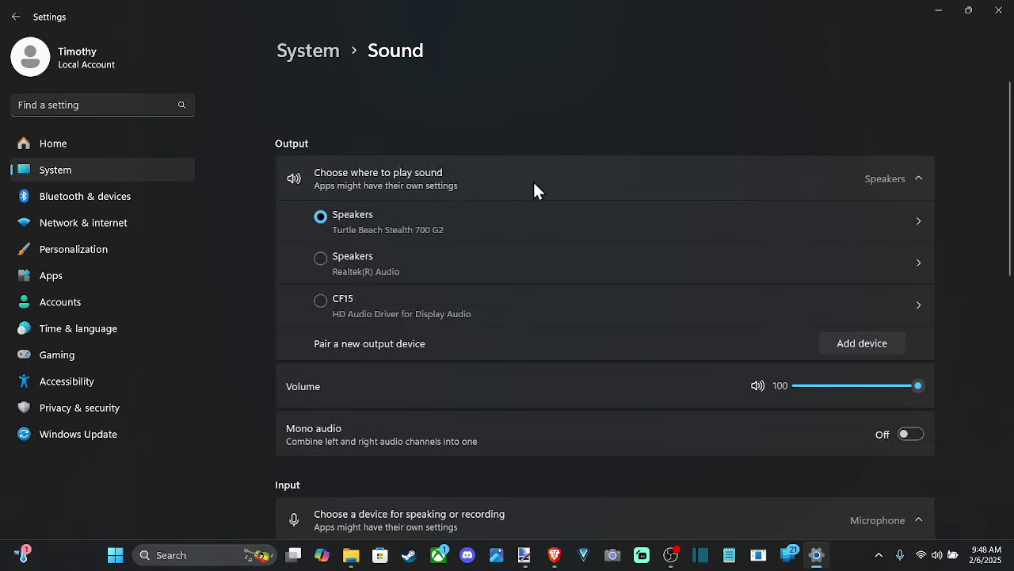
Step: Open the properties of the Turtle Beach Stealth 700 G2 microphone and set its input volume to 100
{"action": "scroll", "coordinate": [532, 188], "scroll_direction": "down", "scroll_amount": 5}
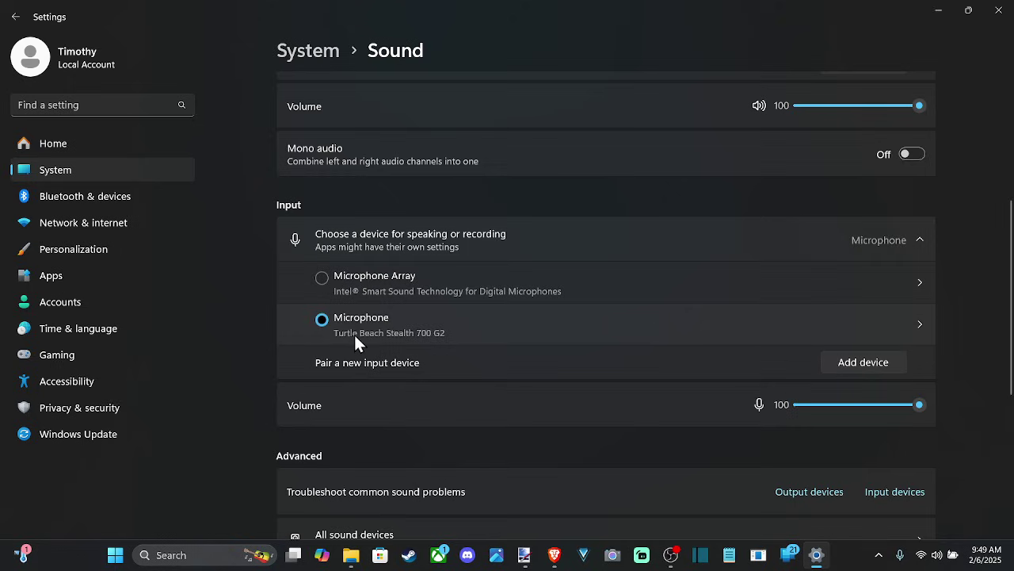
{"action": "left_click", "coordinate": [918, 325]}
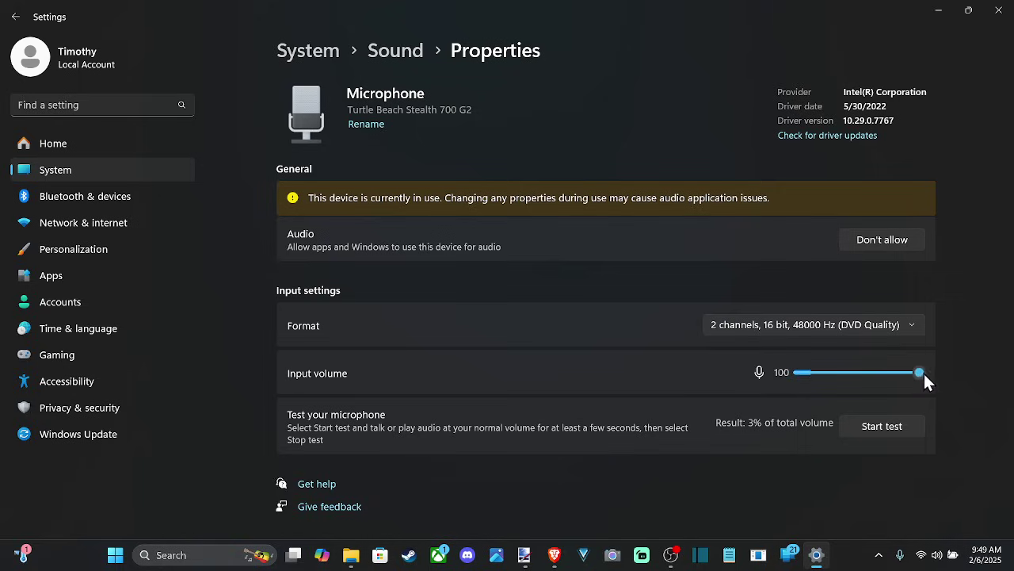
{"action": "mouse_move", "coordinate": [924, 373]}
{"action": "left_mouse_down"}
{"action": "mouse_move", "coordinate": [914, 377]}
{"action": "mouse_move", "coordinate": [949, 384]}
{"action": "mouse_move", "coordinate": [942, 377]}
{"action": "left_mouse_up"}
{"action": "left_click", "coordinate": [410, 56]}
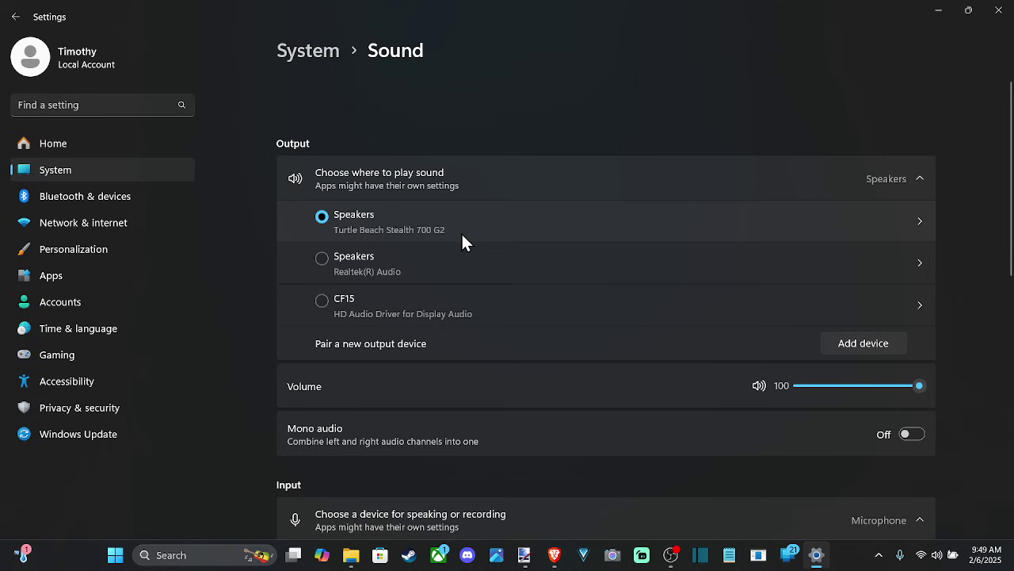
Step: Review the list of all sound devices and the Turtle Beach Stealth 700 G2 microphone's properties there
{"action": "scroll", "coordinate": [472, 248], "scroll_direction": "down", "scroll_amount": 8}
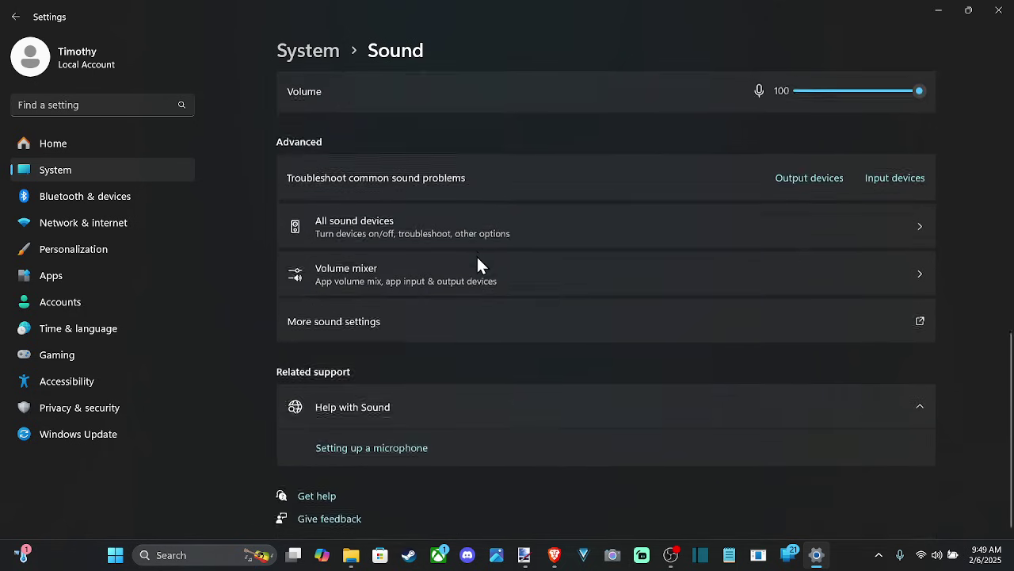
{"action": "left_click", "coordinate": [426, 232]}
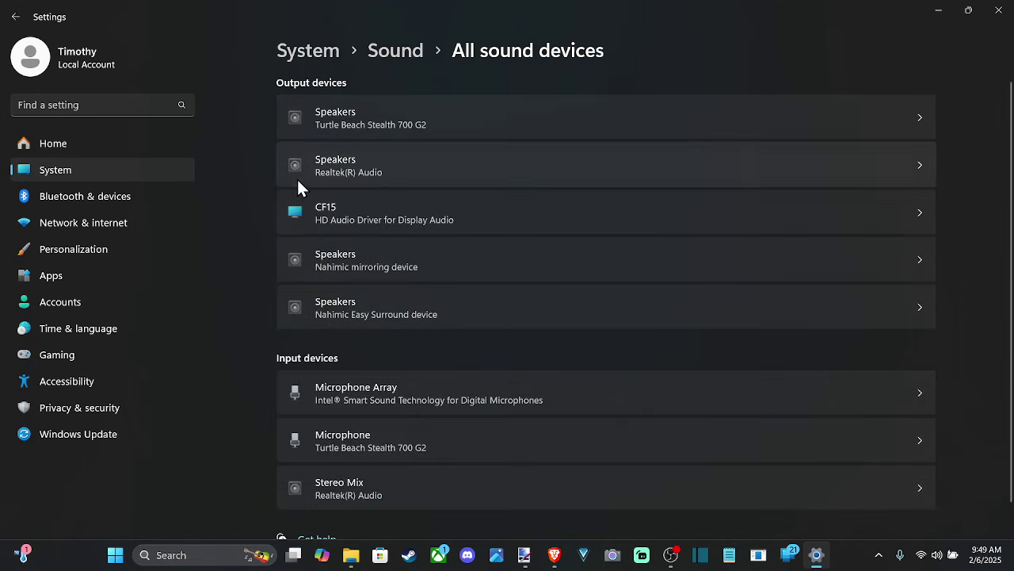
{"action": "scroll", "coordinate": [297, 179], "scroll_direction": "down", "scroll_amount": 1}
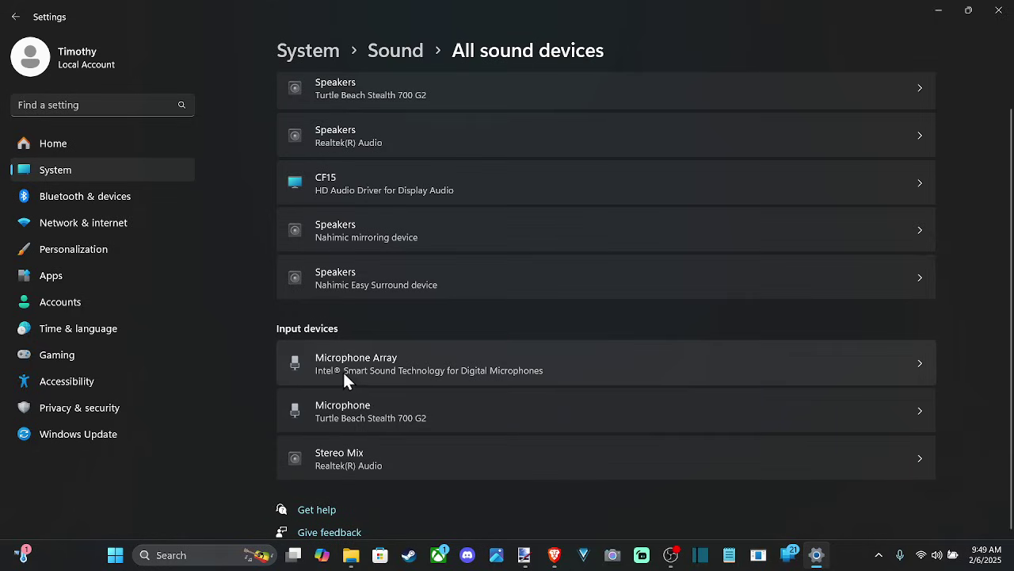
{"action": "left_click", "coordinate": [405, 411]}
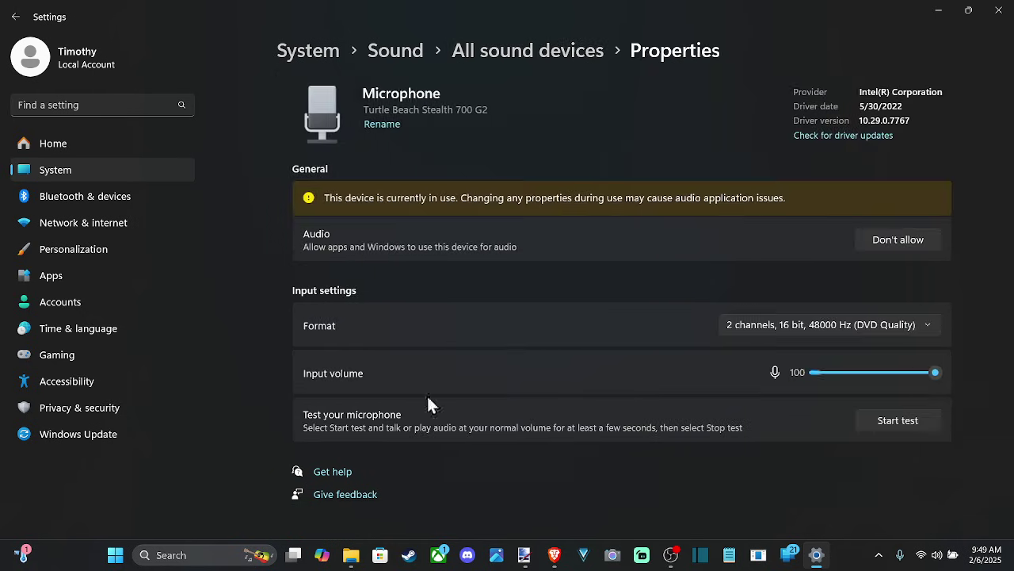
{"action": "left_click", "coordinate": [510, 52]}
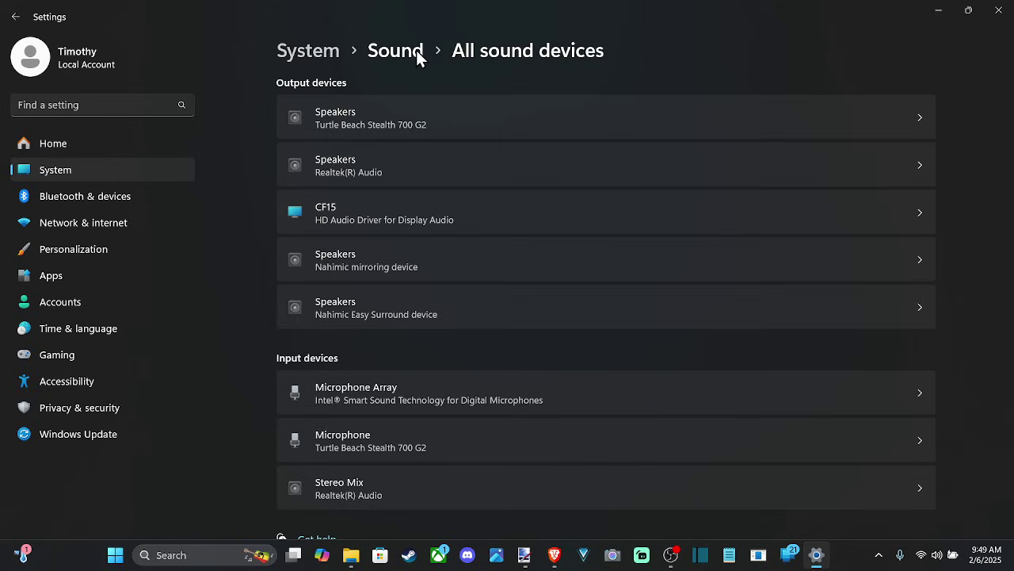
{"action": "left_click", "coordinate": [416, 50]}
Step: Open the volume mixer and check which output devices are offered for the system
{"action": "scroll", "coordinate": [492, 240], "scroll_direction": "down", "scroll_amount": 2}
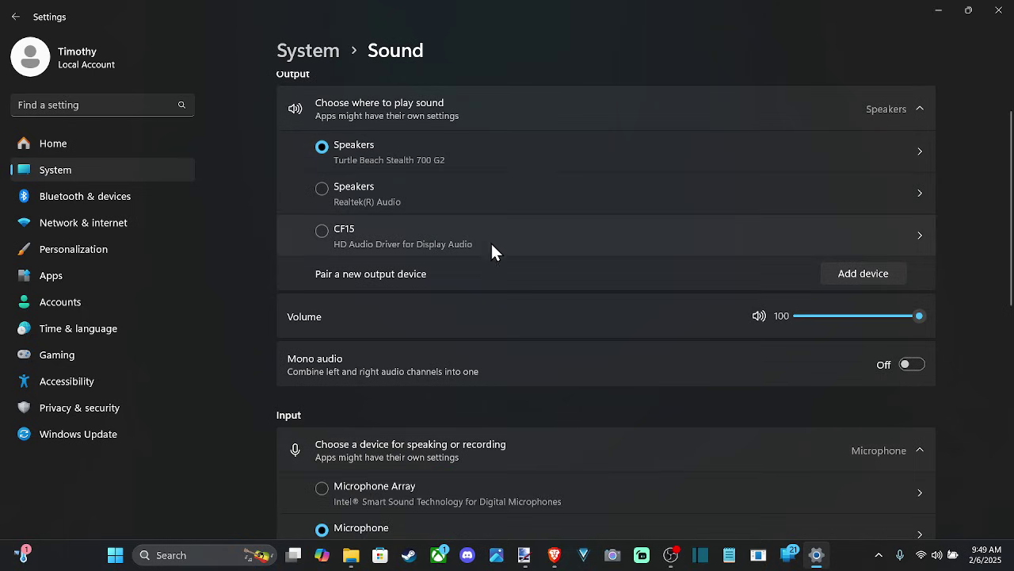
{"action": "scroll", "coordinate": [487, 241], "scroll_direction": "down", "scroll_amount": 6}
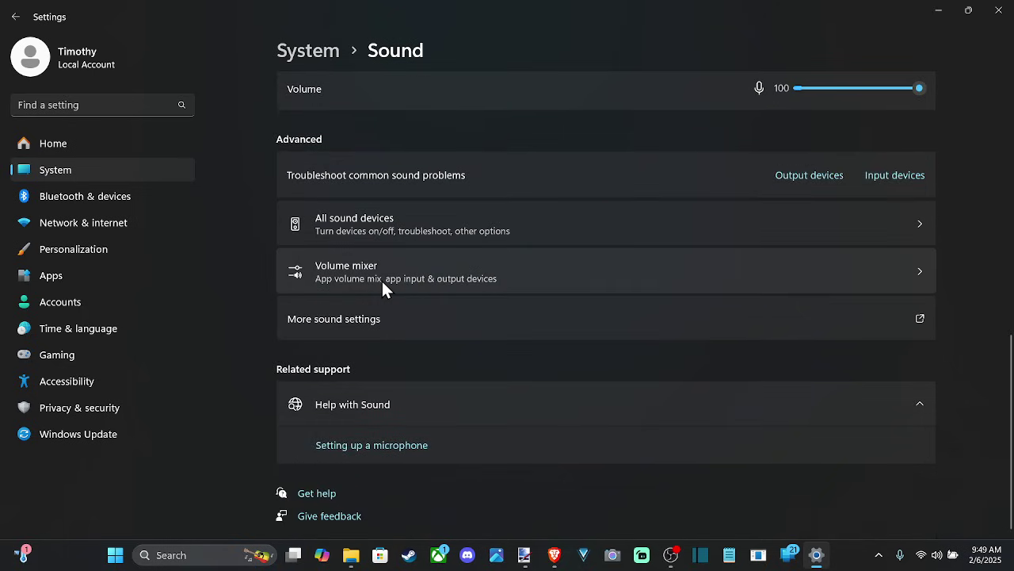
{"action": "left_click", "coordinate": [382, 282]}
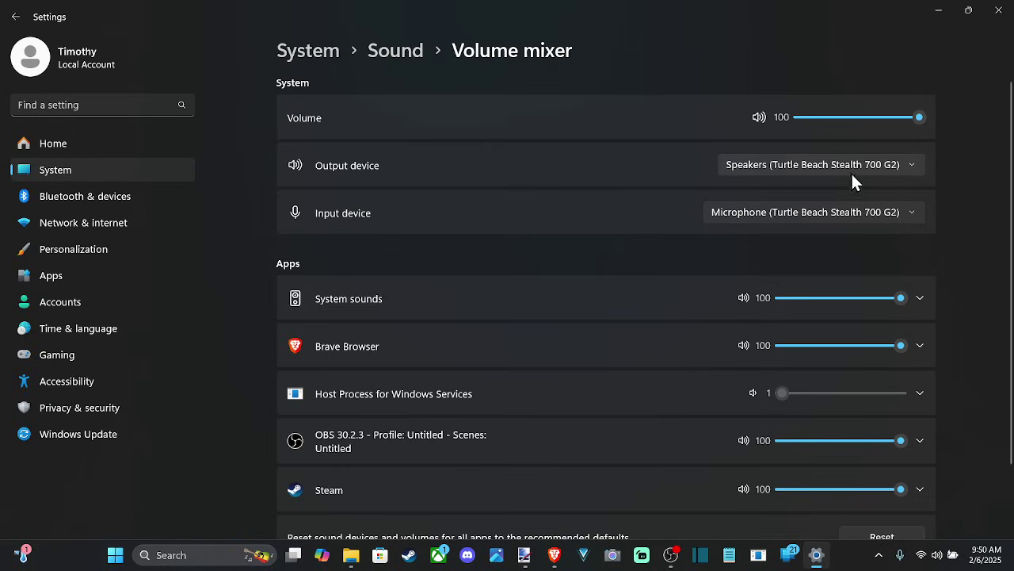
{"action": "left_click", "coordinate": [918, 163]}
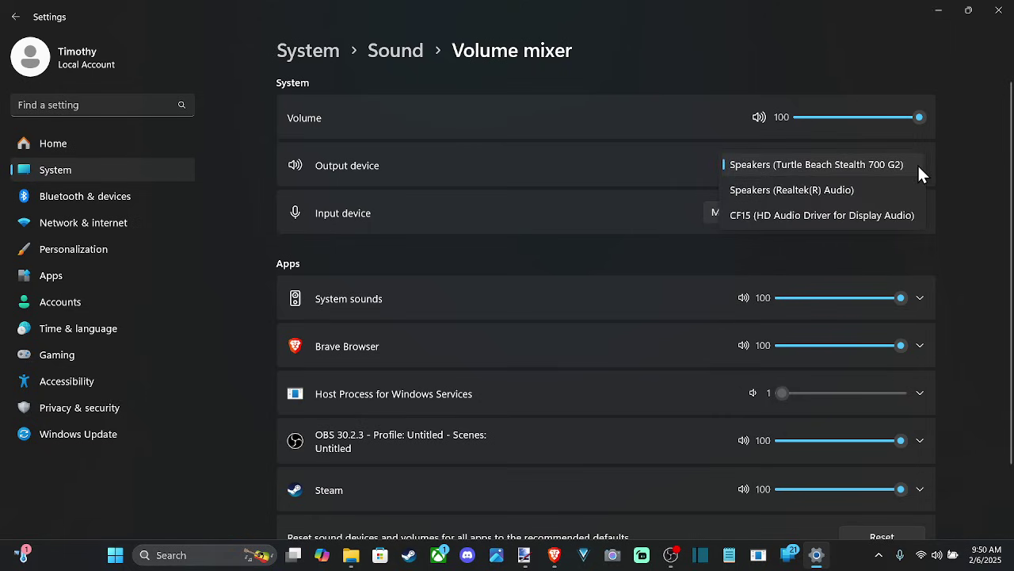
{"action": "left_click", "coordinate": [960, 179]}
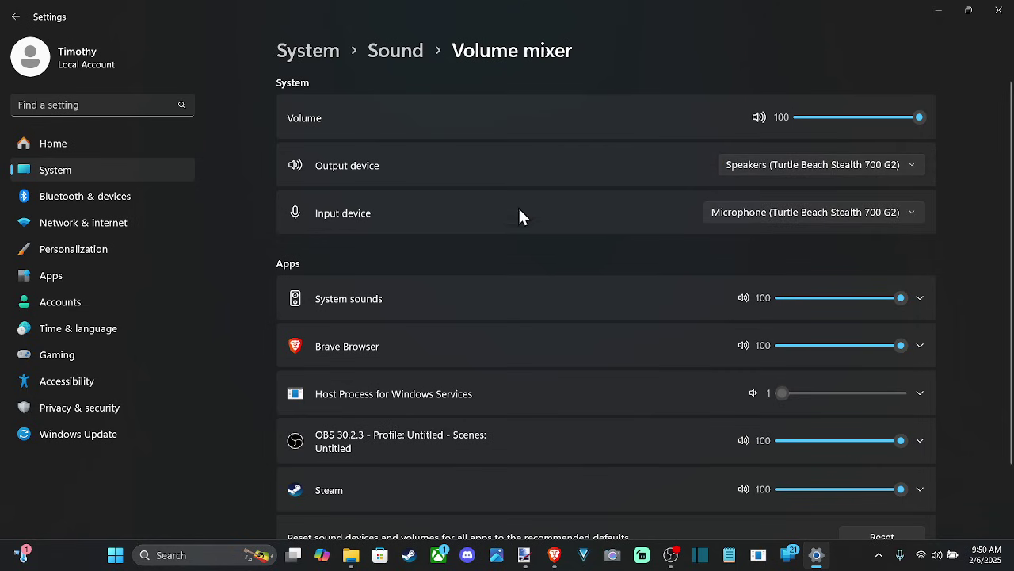
Step: Set Steam's output device to Speakers (Turtle Beach Stealth 700 G2) and its input device to Microphone (Turtle Beach Stealth 700 G2)
{"action": "scroll", "coordinate": [476, 252], "scroll_direction": "down", "scroll_amount": 2}
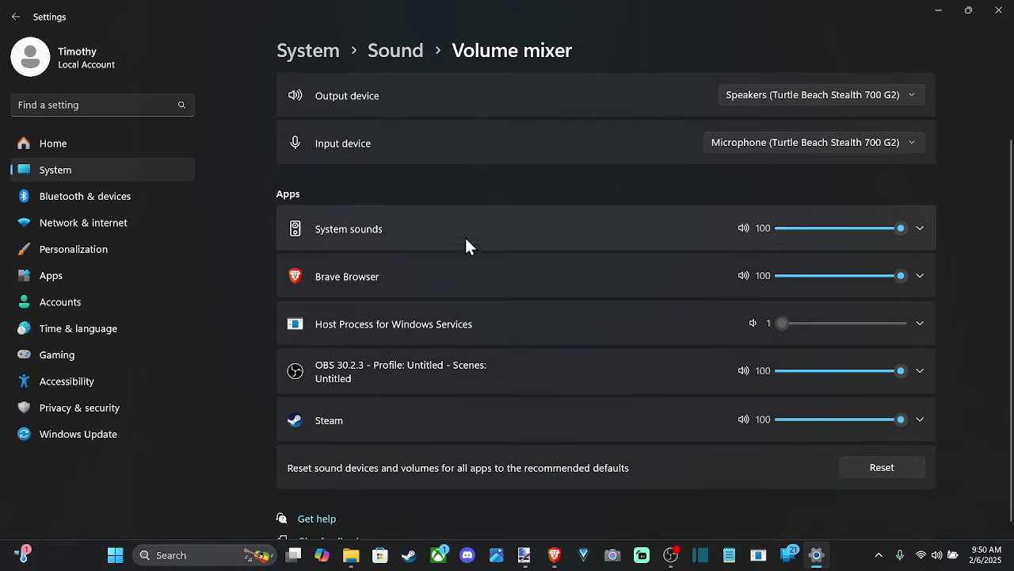
{"action": "scroll", "coordinate": [396, 423], "scroll_direction": "down", "scroll_amount": 1}
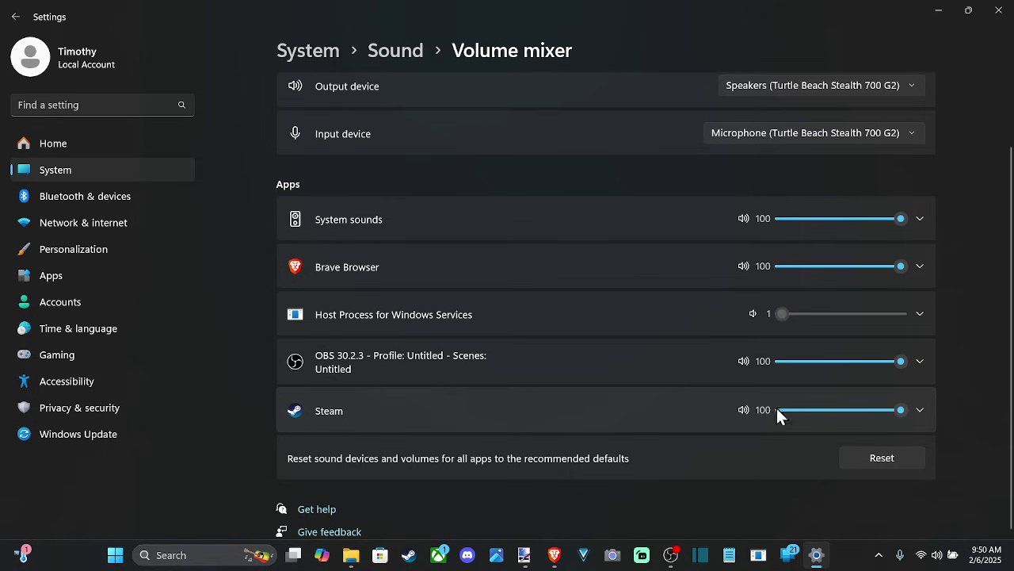
{"action": "left_click", "coordinate": [920, 410]}
{"action": "scroll", "coordinate": [687, 370], "scroll_direction": "down", "scroll_amount": 2}
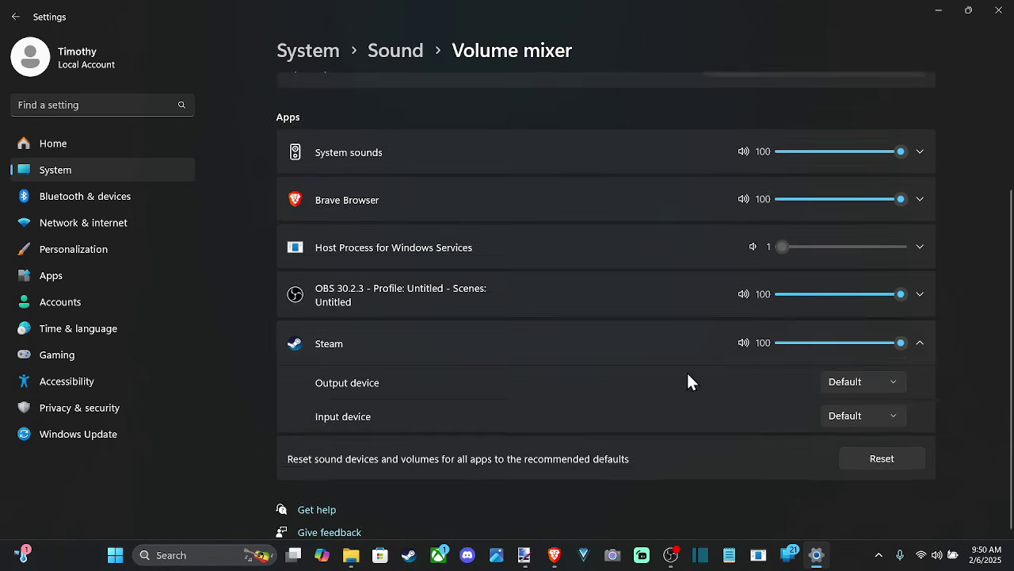
{"action": "left_click", "coordinate": [890, 383]}
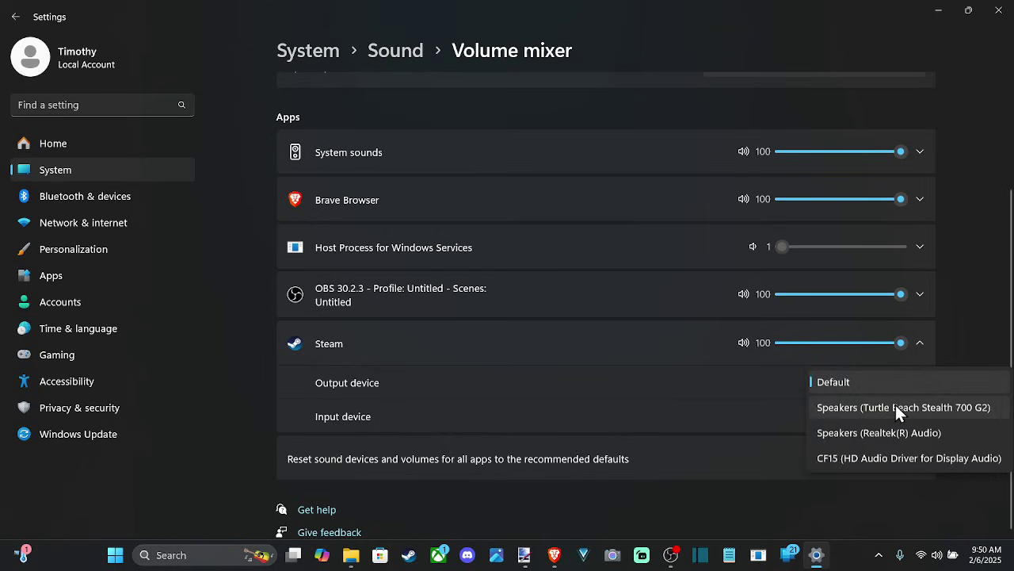
{"action": "left_click", "coordinate": [896, 406]}
{"action": "left_click", "coordinate": [887, 414]}
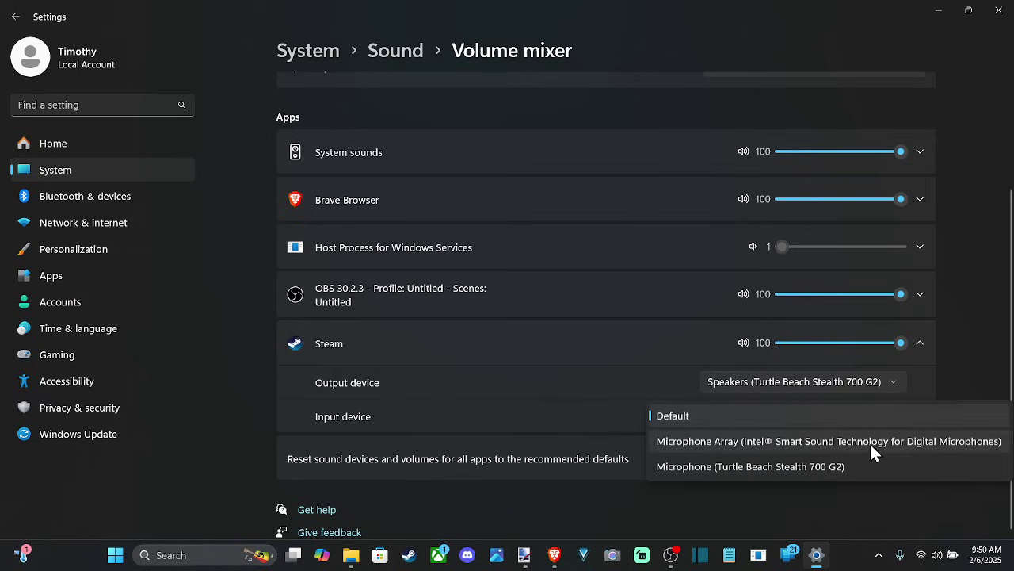
{"action": "left_click", "coordinate": [834, 463]}
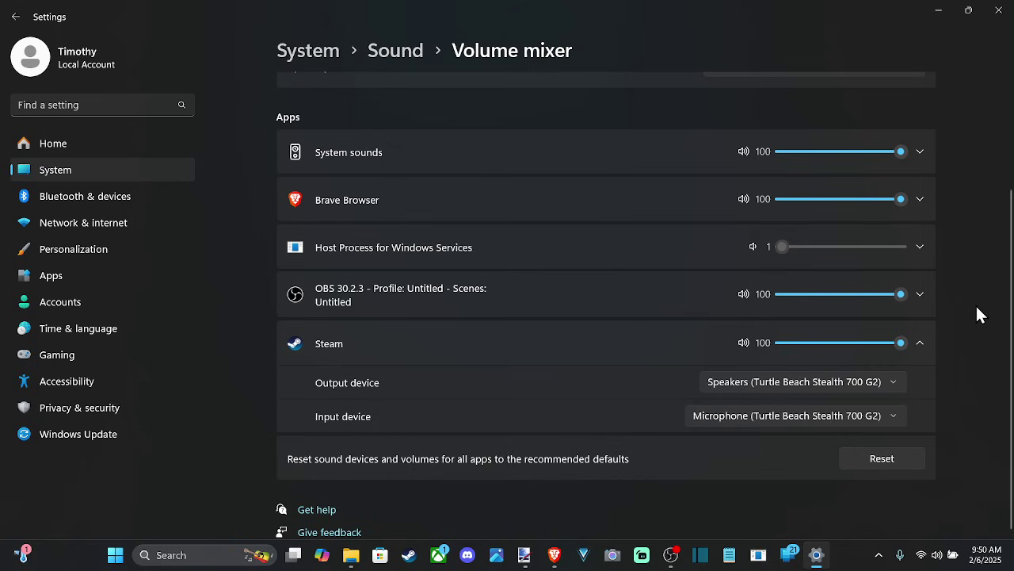
Step: Open the additional sound settings dialog and select the Turtle Beach Stealth 700 G2 speakers among the playback devices
{"action": "scroll", "coordinate": [658, 273], "scroll_direction": "up", "scroll_amount": 3}
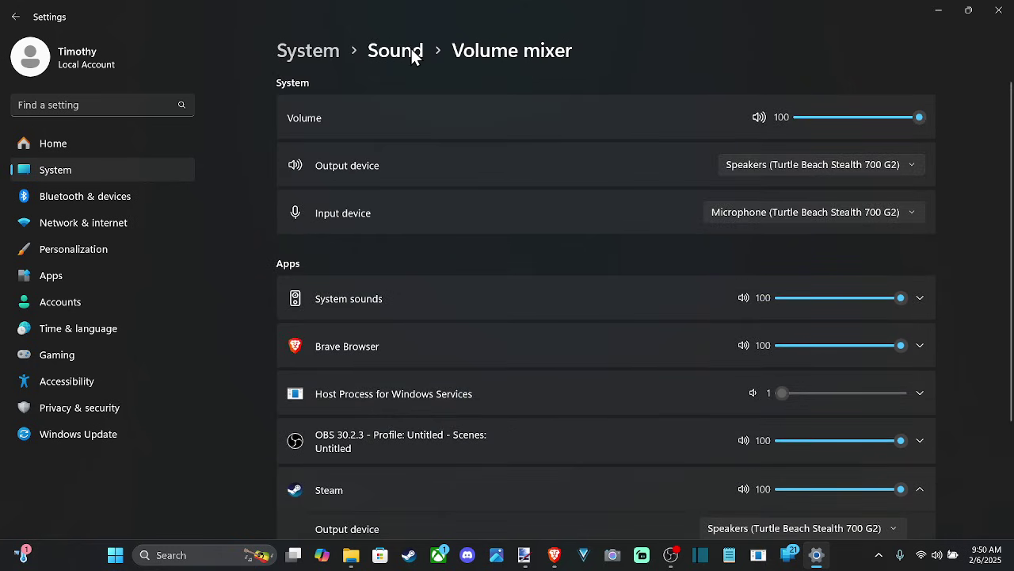
{"action": "left_click", "coordinate": [411, 48]}
{"action": "scroll", "coordinate": [486, 244], "scroll_direction": "down", "scroll_amount": 8}
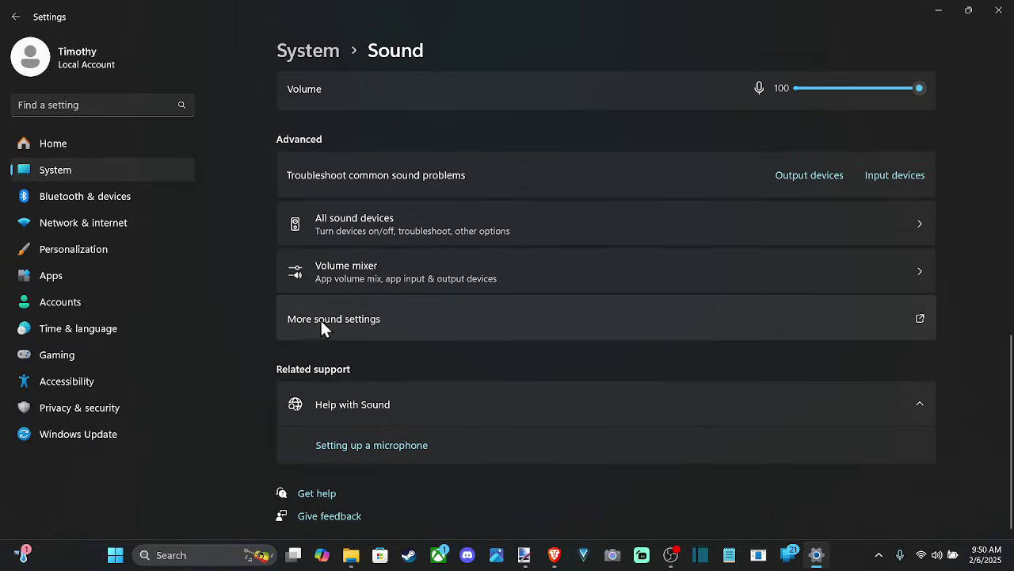
{"action": "left_click", "coordinate": [353, 324]}
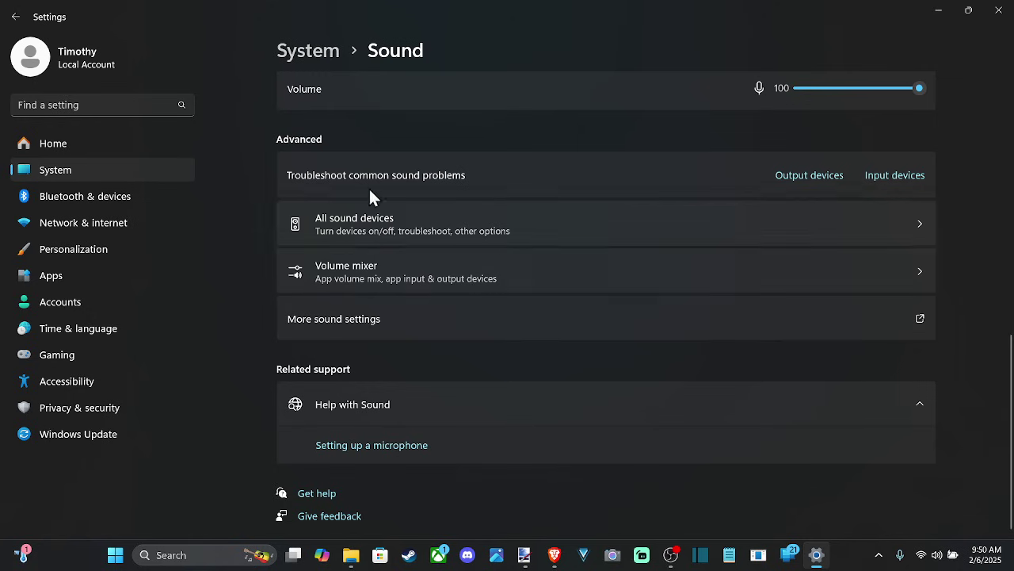
{"action": "left_click_drag", "start_coordinate": [179, 38], "coordinate": [529, 93]}
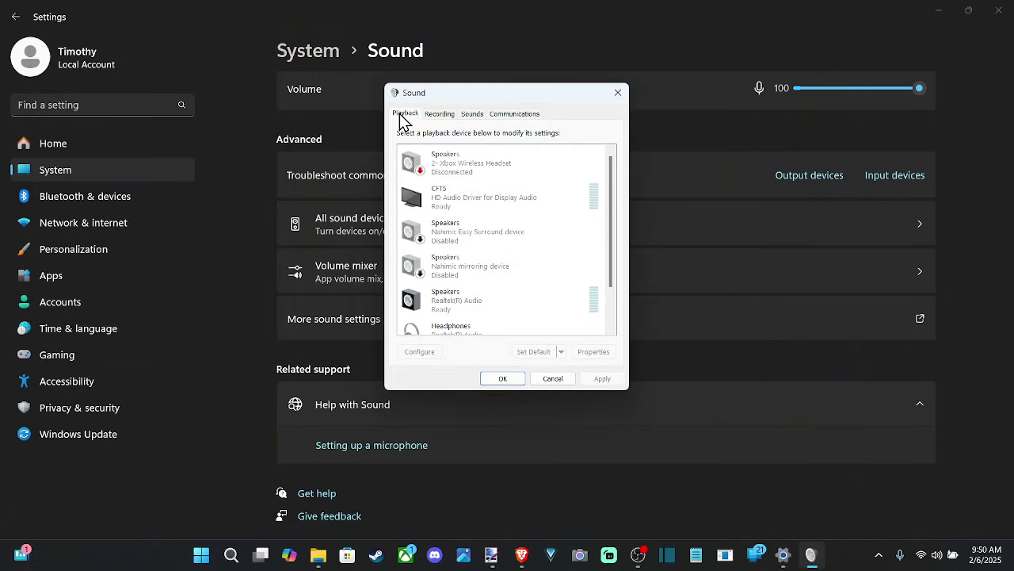
{"action": "scroll", "coordinate": [444, 285], "scroll_direction": "down", "scroll_amount": 1}
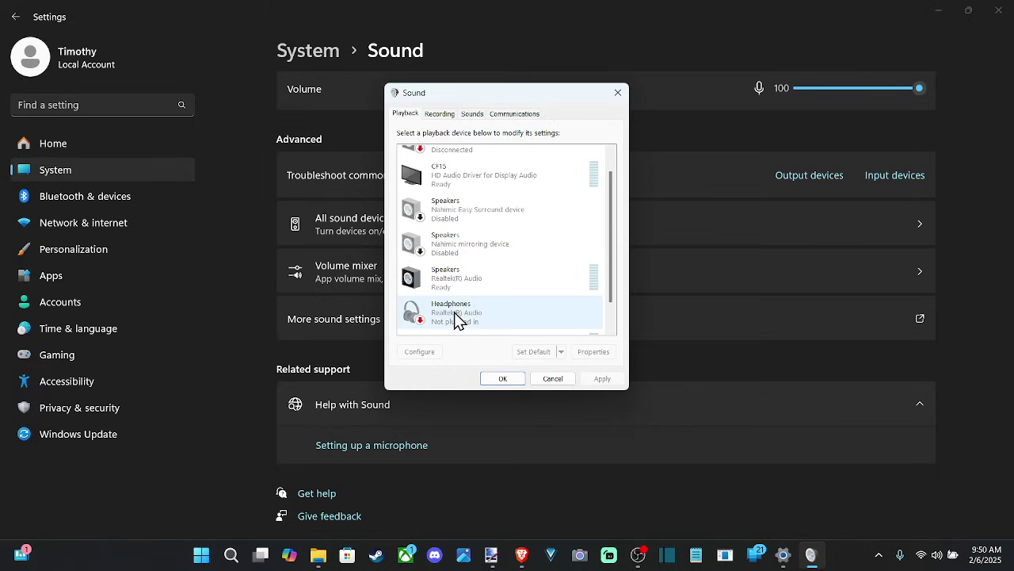
{"action": "left_click", "coordinate": [455, 317]}
{"action": "scroll", "coordinate": [488, 309], "scroll_direction": "down", "scroll_amount": 2}
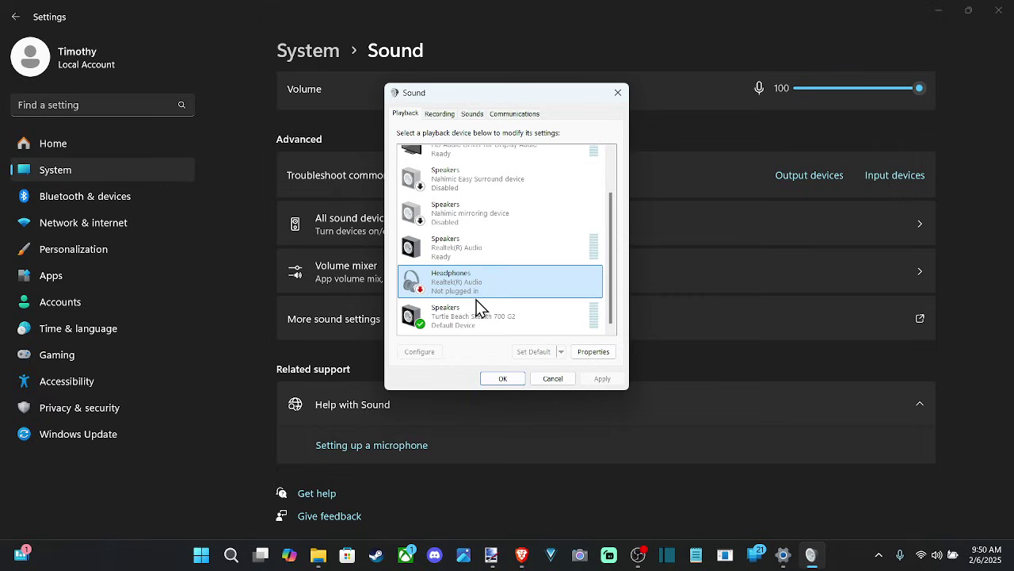
{"action": "left_click", "coordinate": [475, 317]}
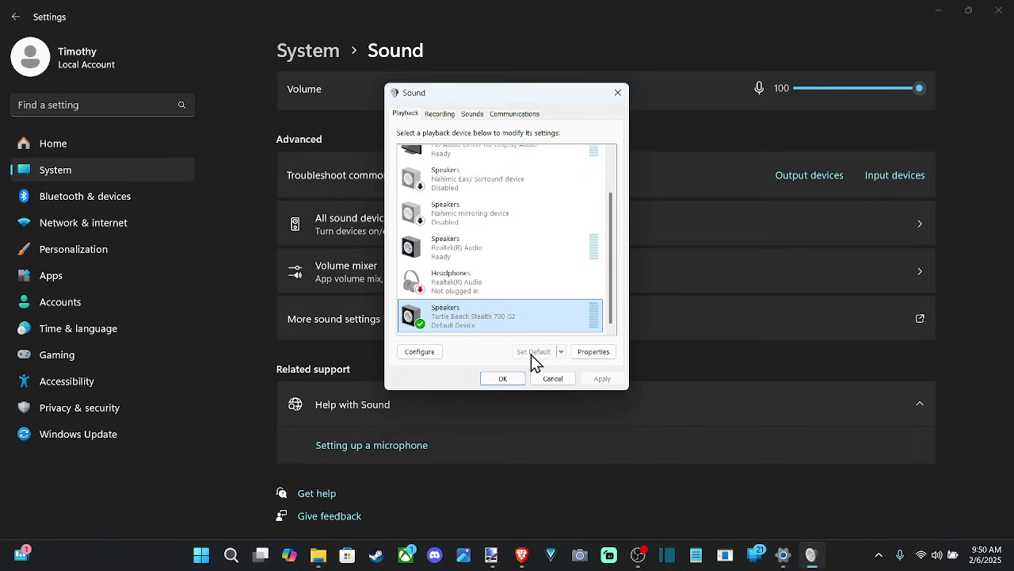
Step: Review the levels, advanced and spatial sound settings in the Turtle Beach Stealth 700 G2 speakers' properties, and close them
{"action": "right_click", "coordinate": [490, 317]}
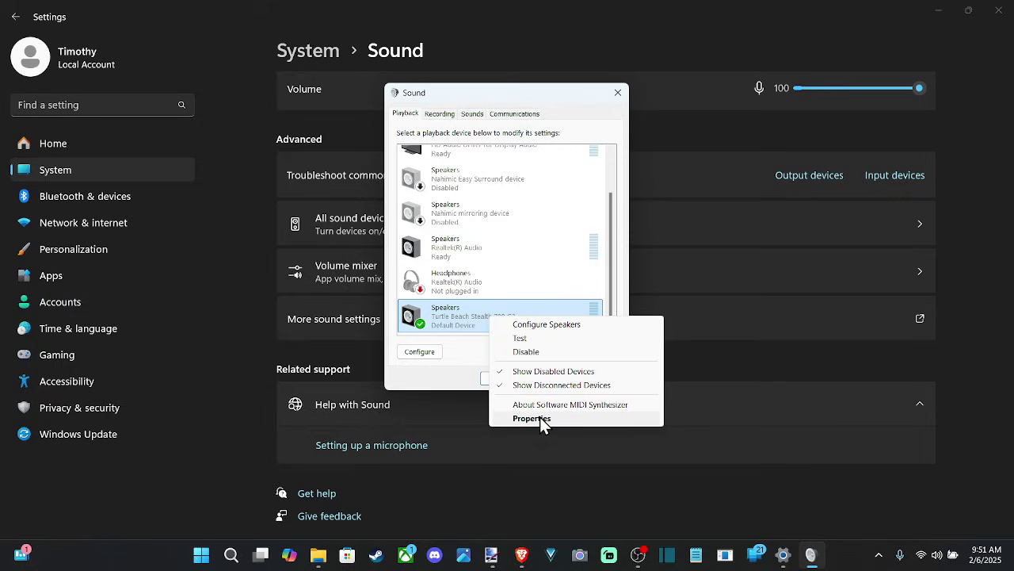
{"action": "left_click", "coordinate": [532, 419]}
{"action": "left_click", "coordinate": [453, 163]}
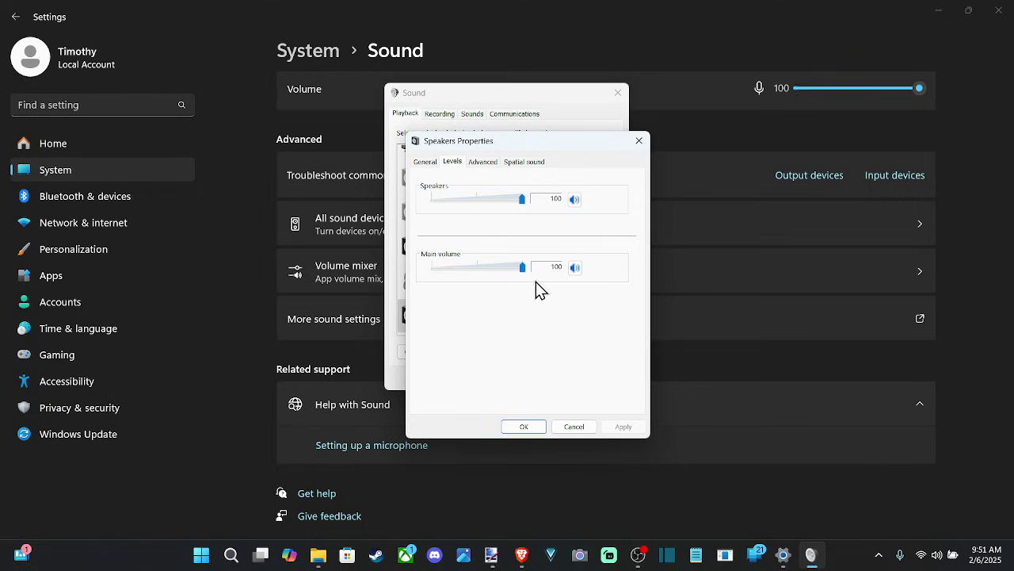
{"action": "left_click", "coordinate": [483, 162]}
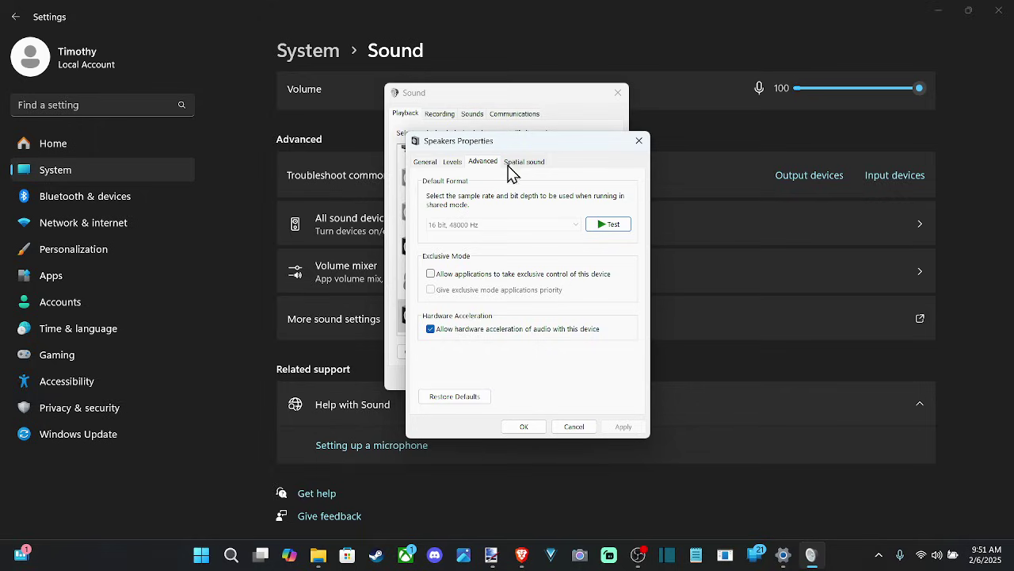
{"action": "left_click", "coordinate": [520, 164]}
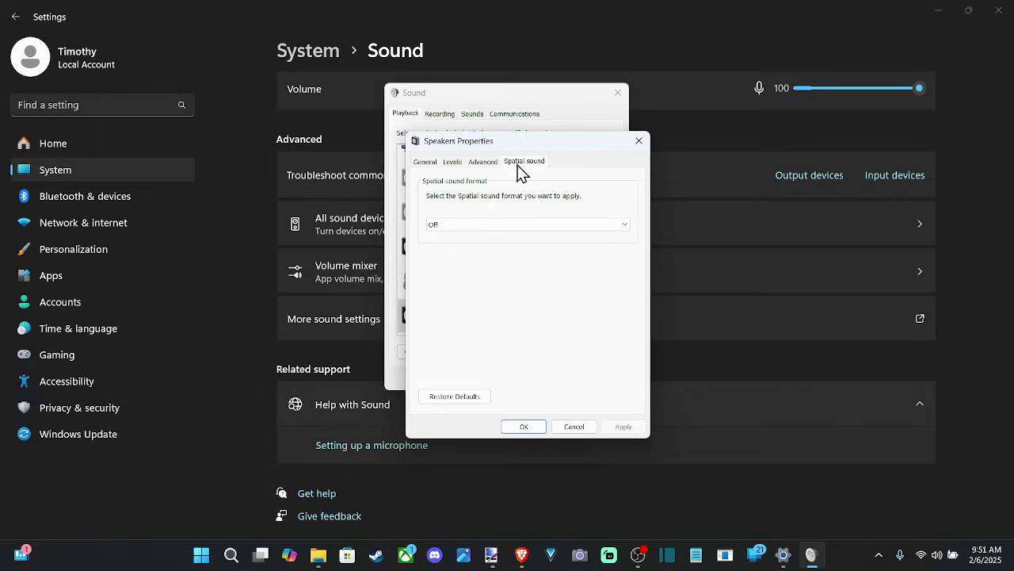
{"action": "left_click", "coordinate": [638, 141]}
Step: Select the Turtle Beach Stealth 700 G2 microphone among the recording devices and open its properties
{"action": "left_click", "coordinate": [439, 115]}
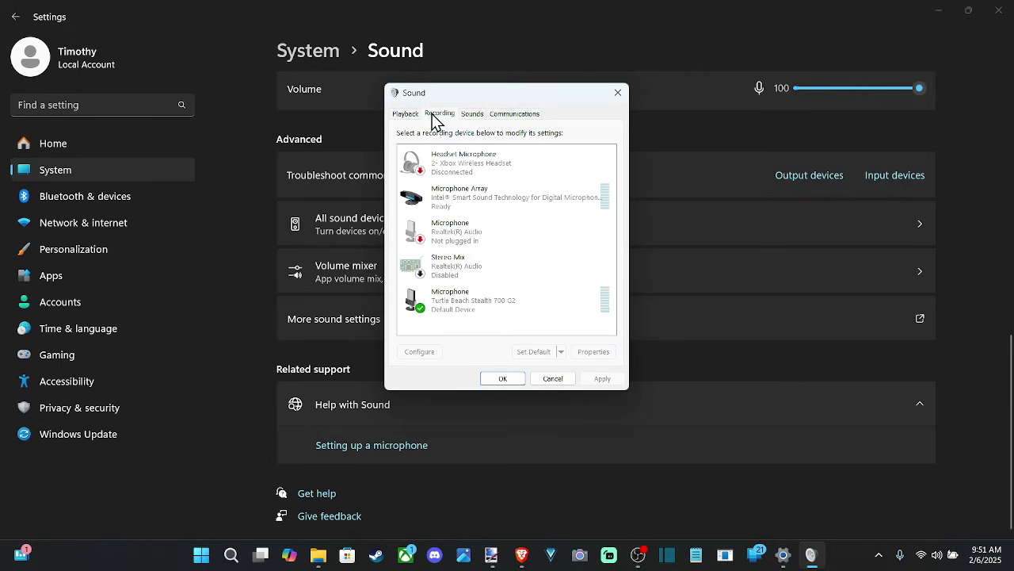
{"action": "left_click", "coordinate": [473, 308]}
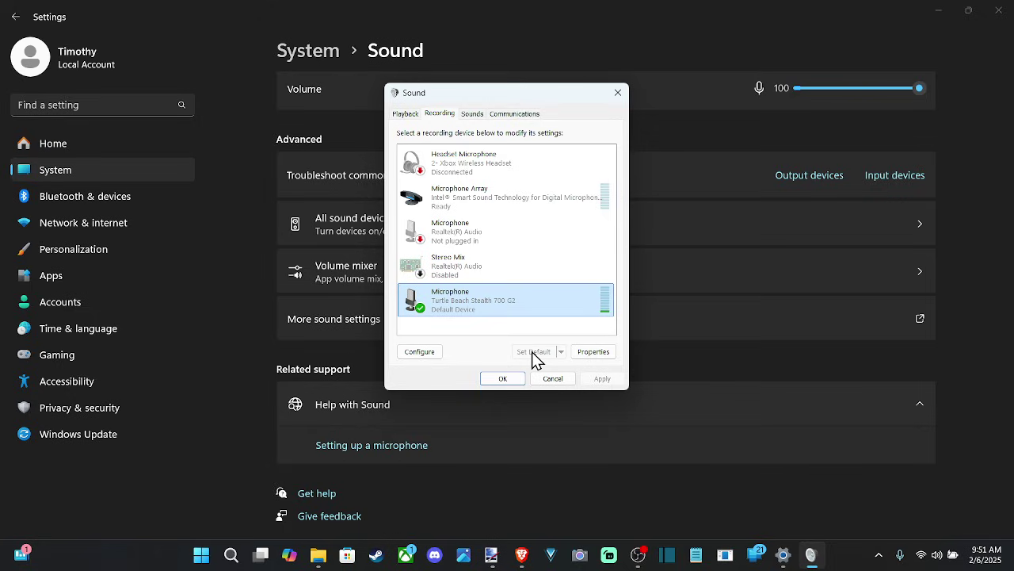
{"action": "right_click", "coordinate": [457, 304]}
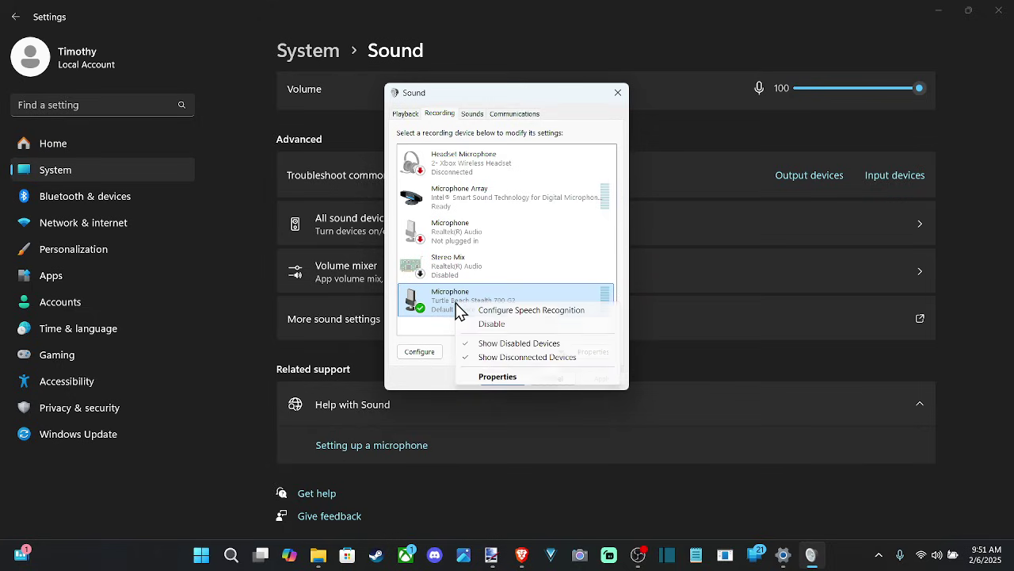
{"action": "left_click", "coordinate": [492, 377]}
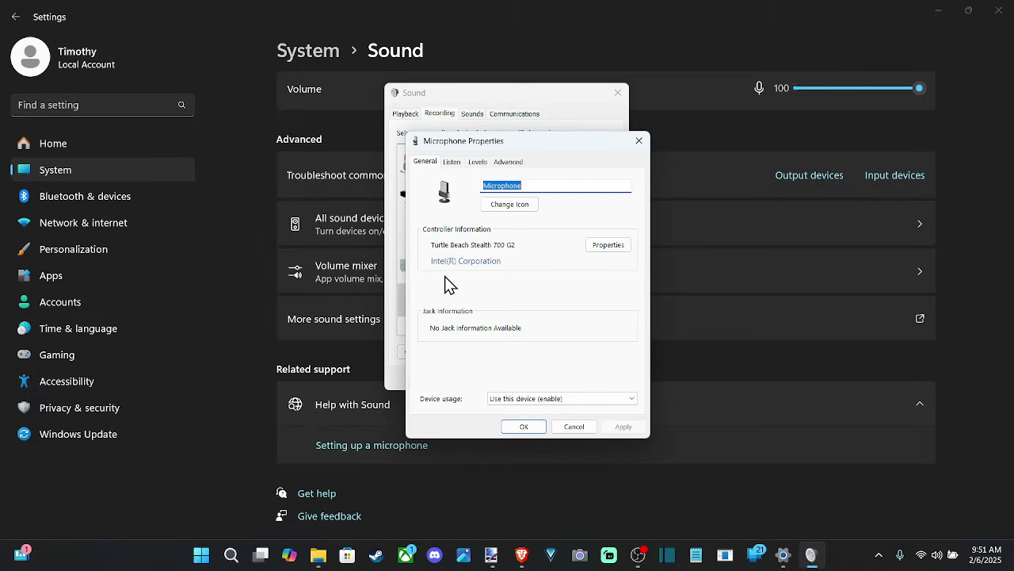
Step: Test the microphone by enabling and applying Listen to this device, and turn the option off again
{"action": "left_click", "coordinate": [452, 161]}
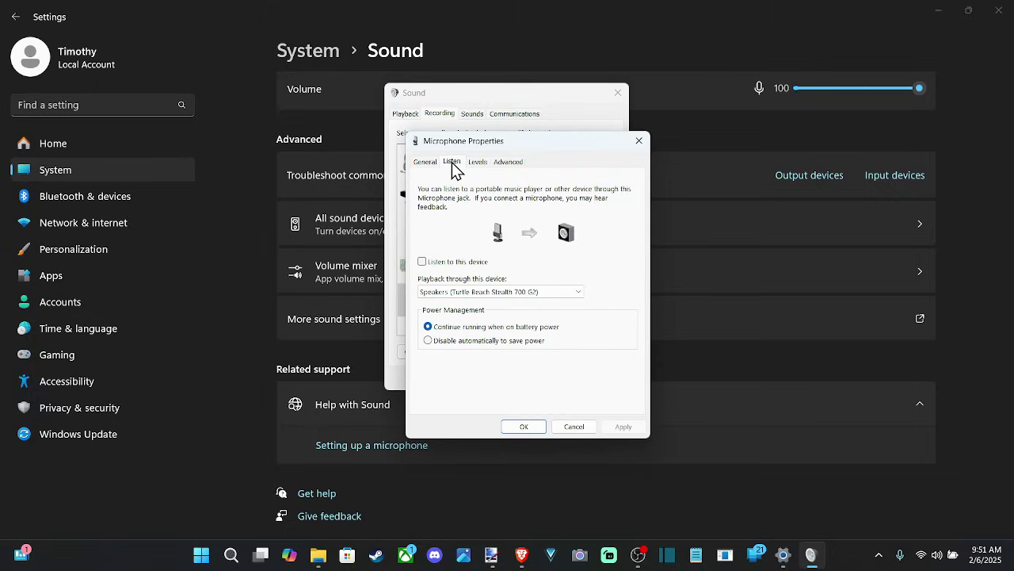
{"action": "left_click", "coordinate": [422, 263]}
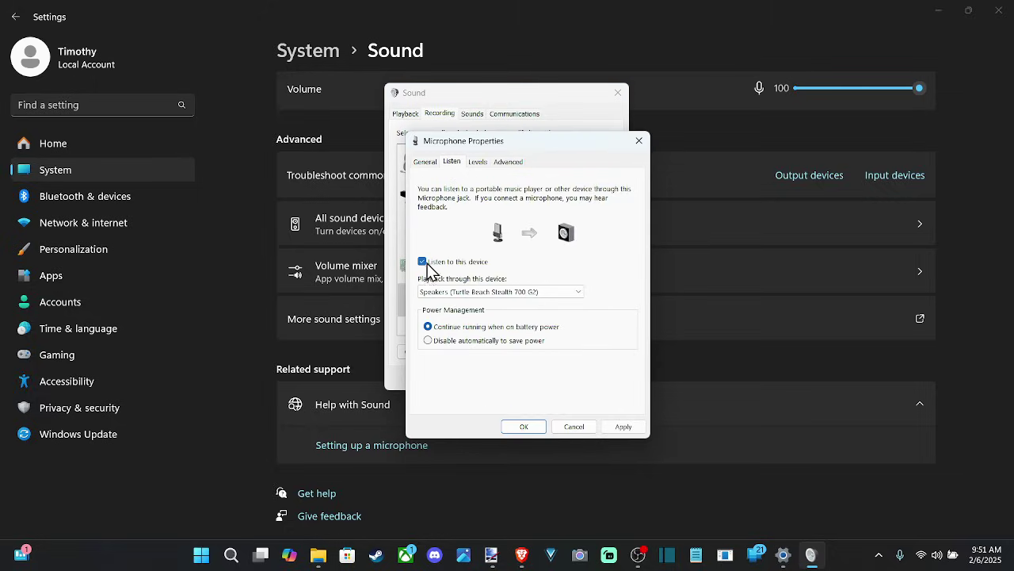
{"action": "left_click", "coordinate": [624, 426]}
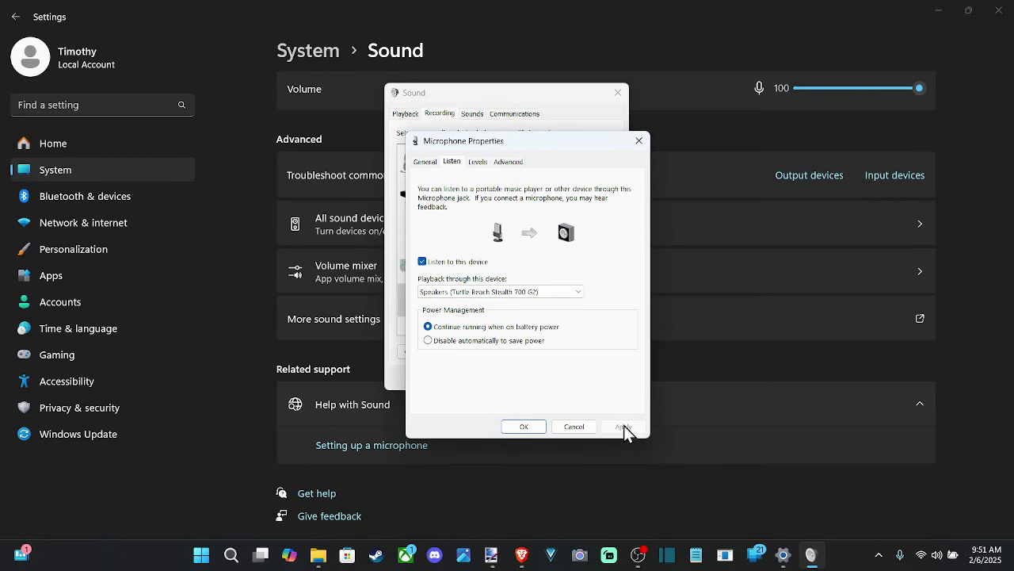
{"action": "left_click", "coordinate": [422, 262]}
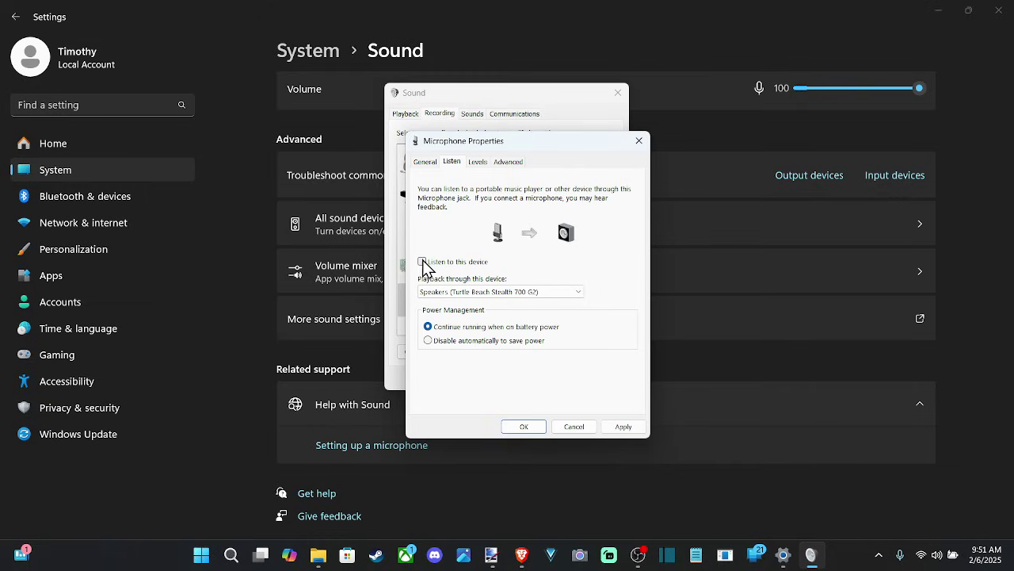
{"action": "left_click", "coordinate": [618, 426]}
Step: Check the microphone's levels and advanced settings, and close its properties and the sound dialog
{"action": "left_click", "coordinate": [478, 163]}
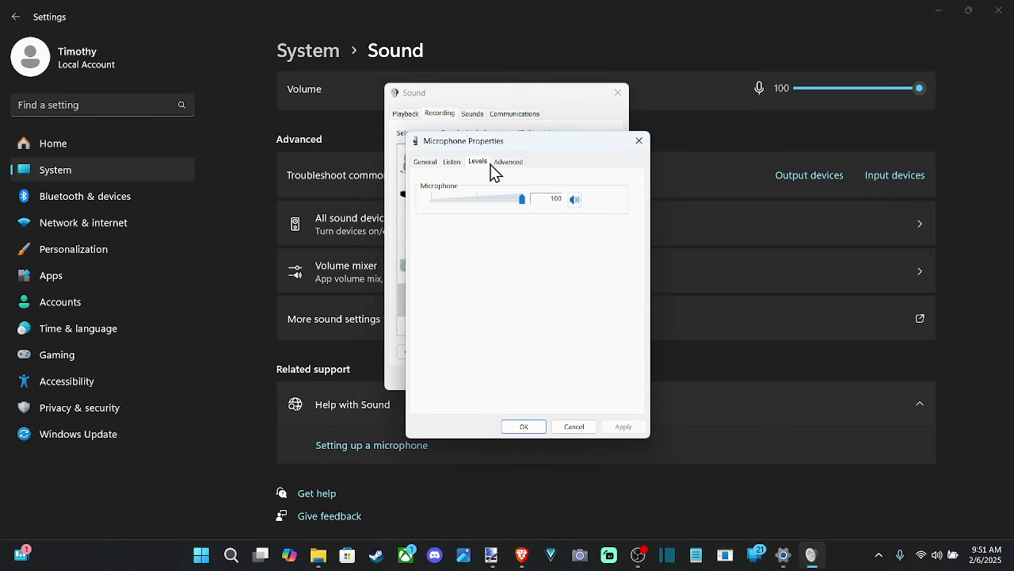
{"action": "left_click", "coordinate": [508, 163]}
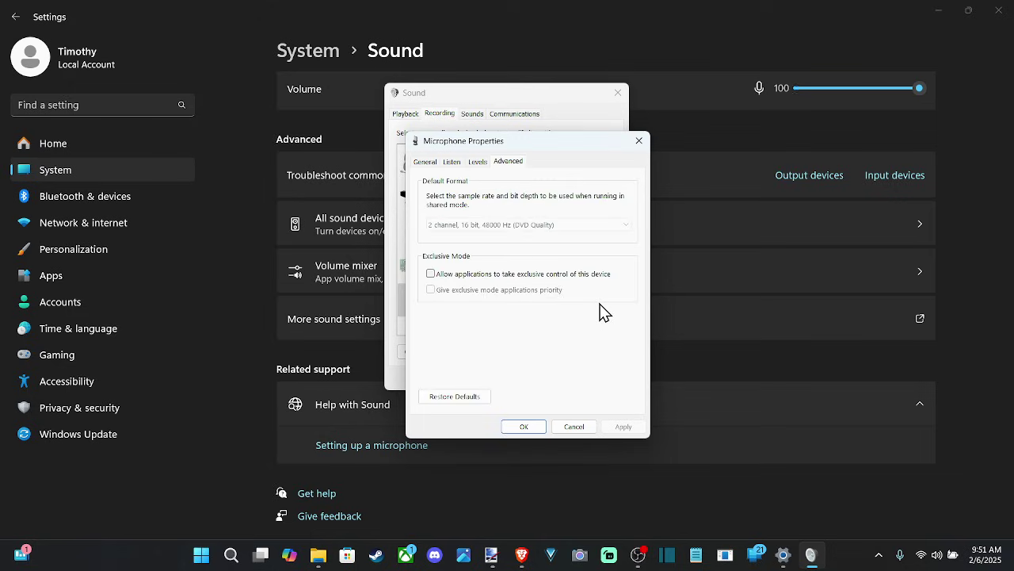
{"action": "left_click", "coordinate": [639, 142]}
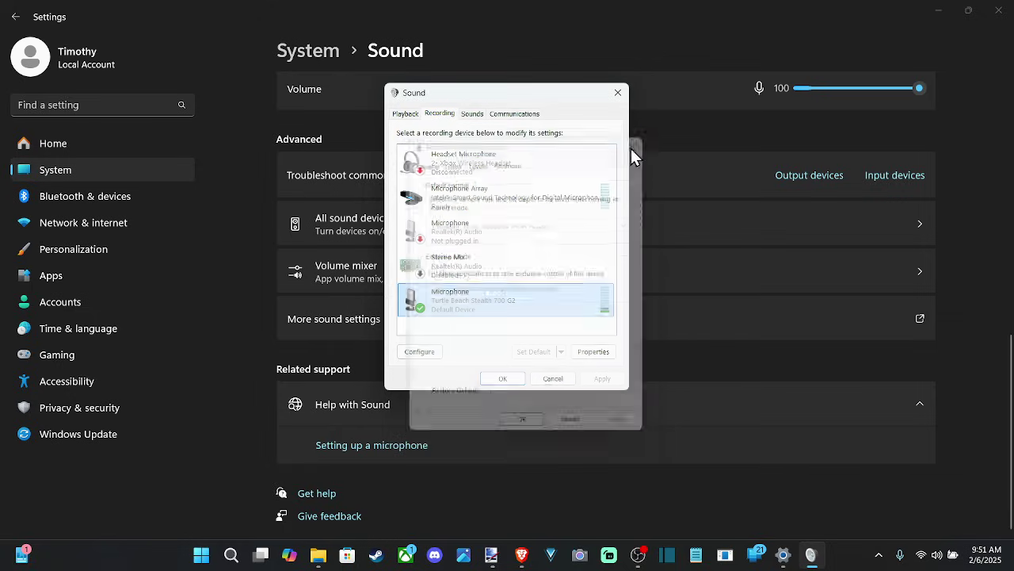
{"action": "left_click", "coordinate": [618, 94]}
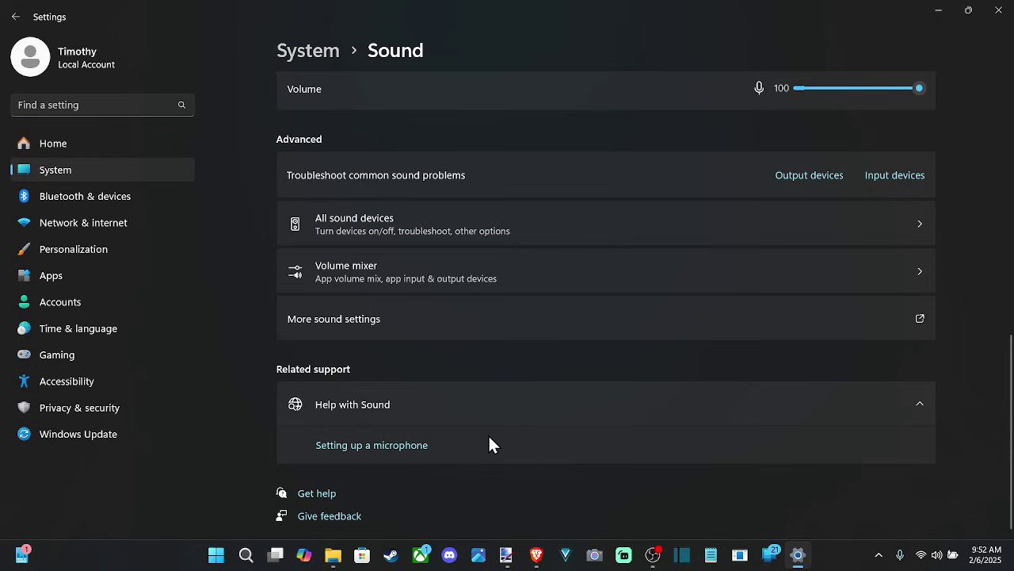
Step: Collapse the Help with Sound section under the related support options
{"action": "scroll", "coordinate": [492, 442], "scroll_direction": "up", "scroll_amount": 2}
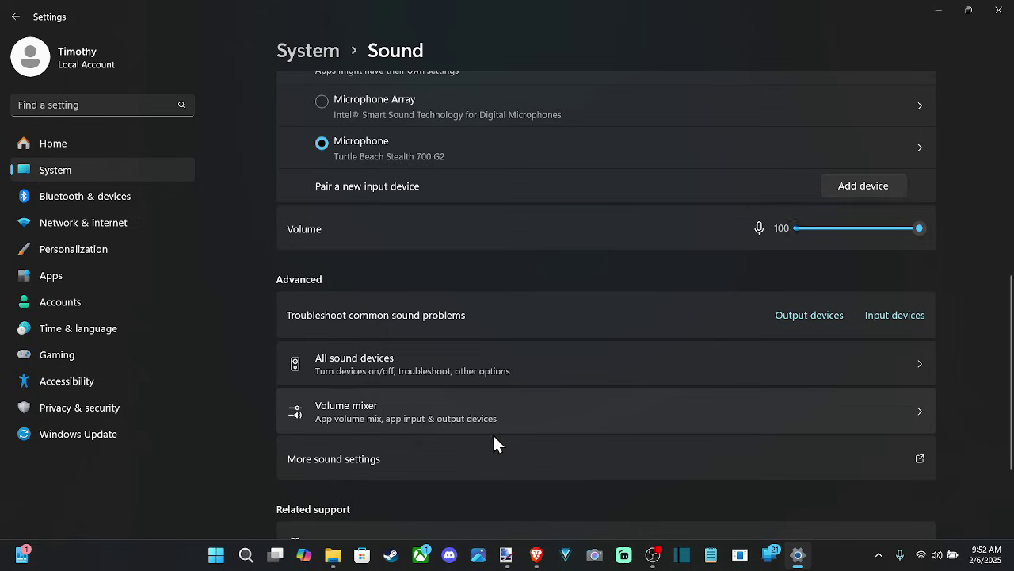
{"action": "scroll", "coordinate": [495, 449], "scroll_direction": "down", "scroll_amount": 1}
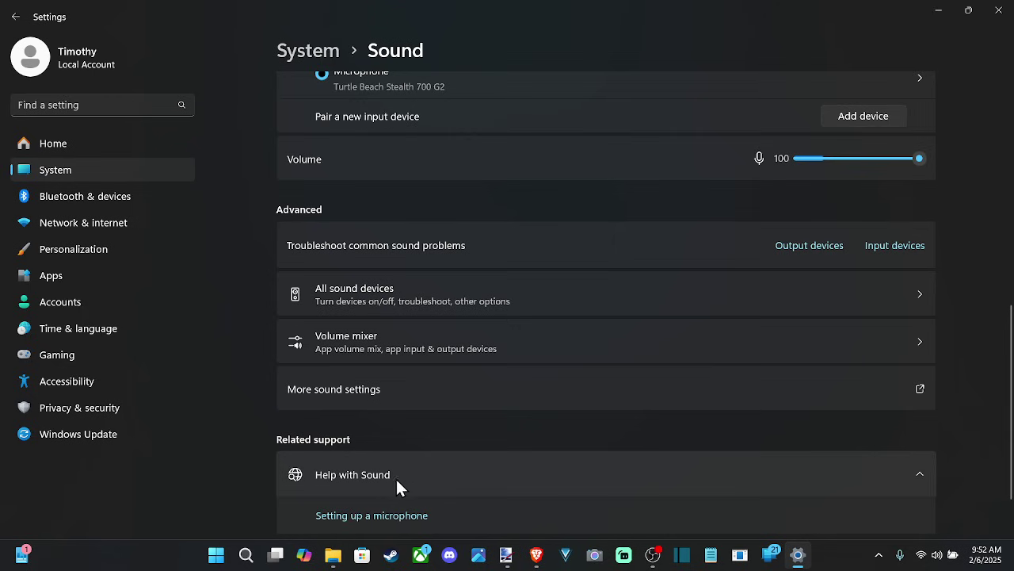
{"action": "scroll", "coordinate": [395, 481], "scroll_direction": "down", "scroll_amount": 1}
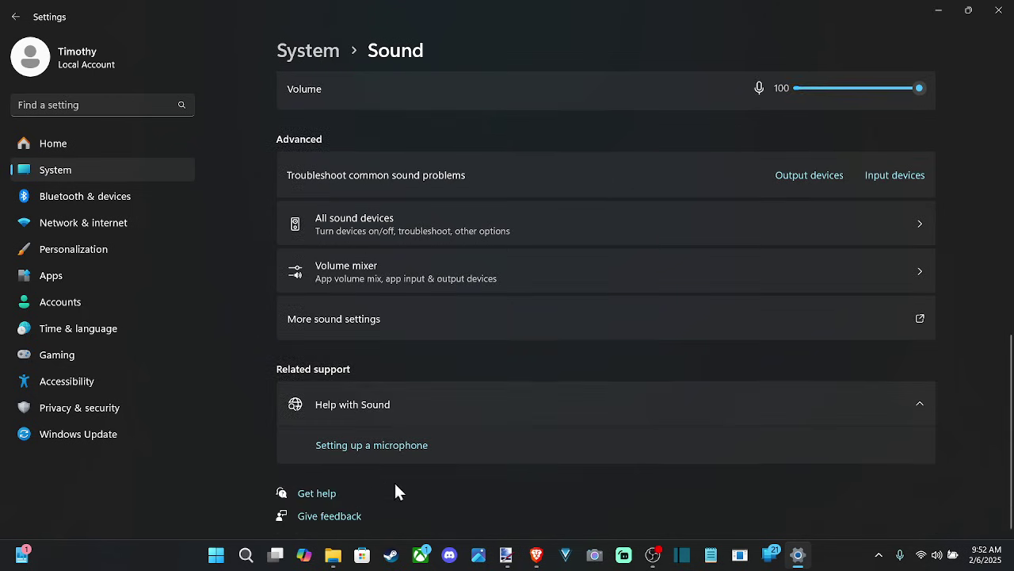
{"action": "left_click", "coordinate": [331, 405]}
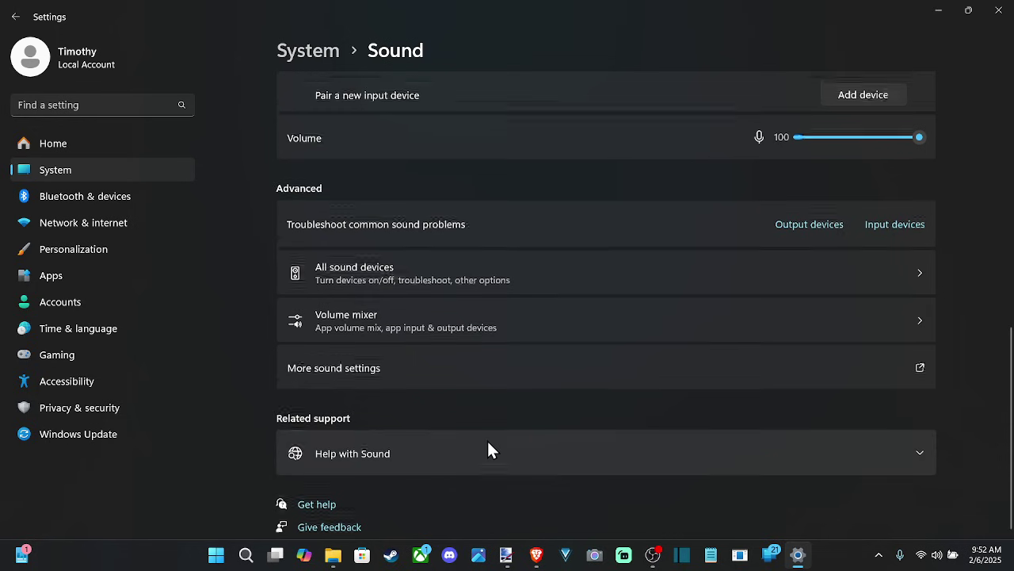
Step: Try to launch Troubleshoot sound problems from the system tray's volume options
{"action": "scroll", "coordinate": [695, 262], "scroll_direction": "up", "scroll_amount": 7}
{"action": "right_click", "coordinate": [938, 557]}
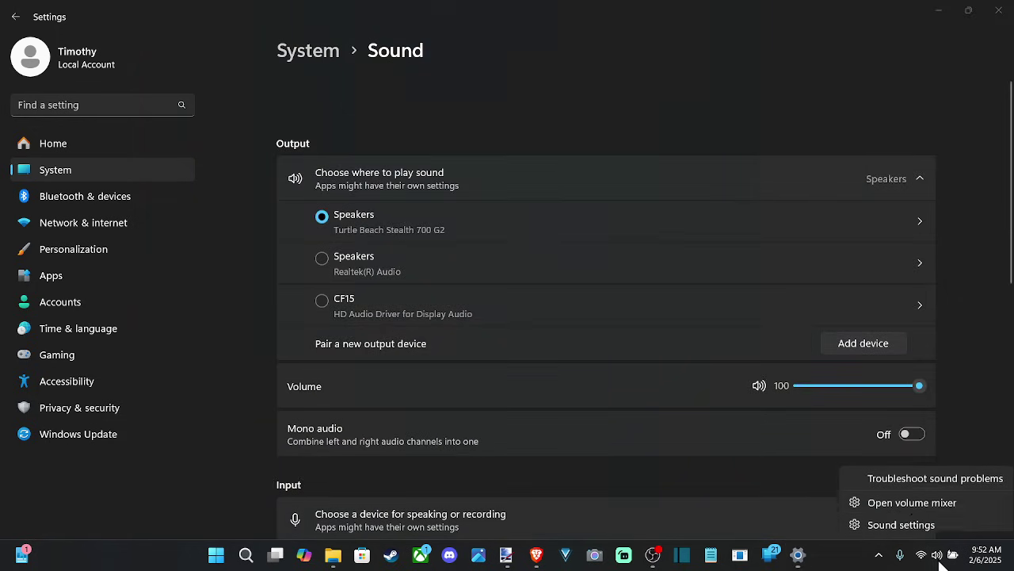
{"action": "left_click", "coordinate": [897, 480]}
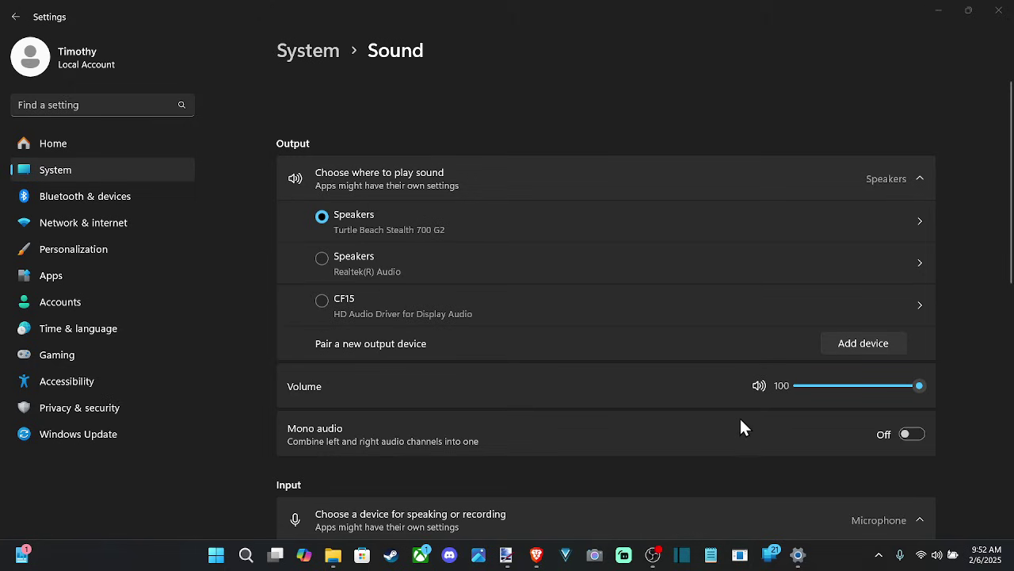
{"action": "scroll", "coordinate": [719, 363], "scroll_direction": "down", "scroll_amount": 3}
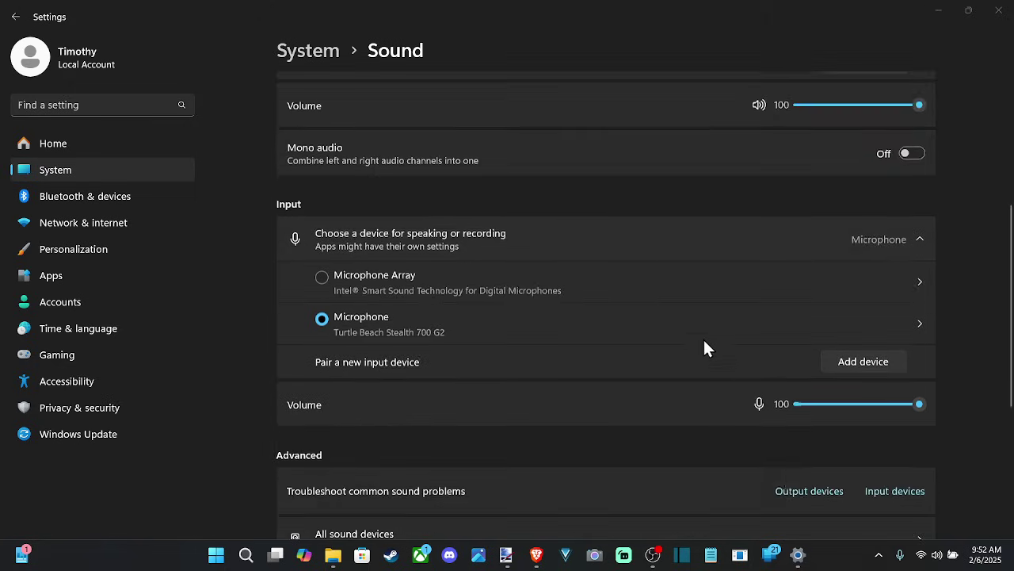
{"action": "right_click", "coordinate": [937, 556]}
{"action": "left_click", "coordinate": [925, 475]}
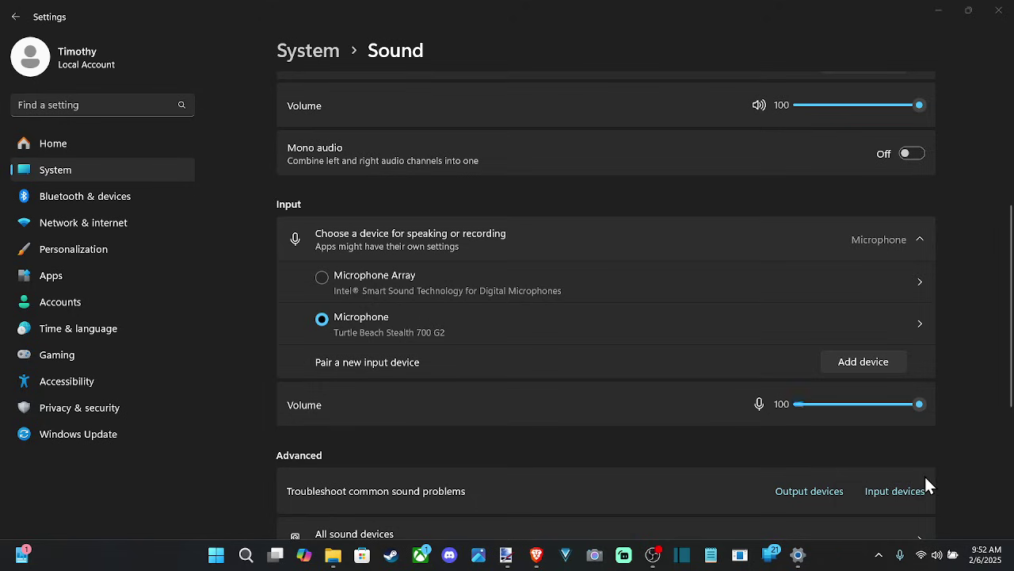
Step: Return from the sound settings to the main System settings page
{"action": "scroll", "coordinate": [947, 479], "scroll_direction": "down", "scroll_amount": 3}
{"action": "scroll", "coordinate": [951, 471], "scroll_direction": "up", "scroll_amount": 6}
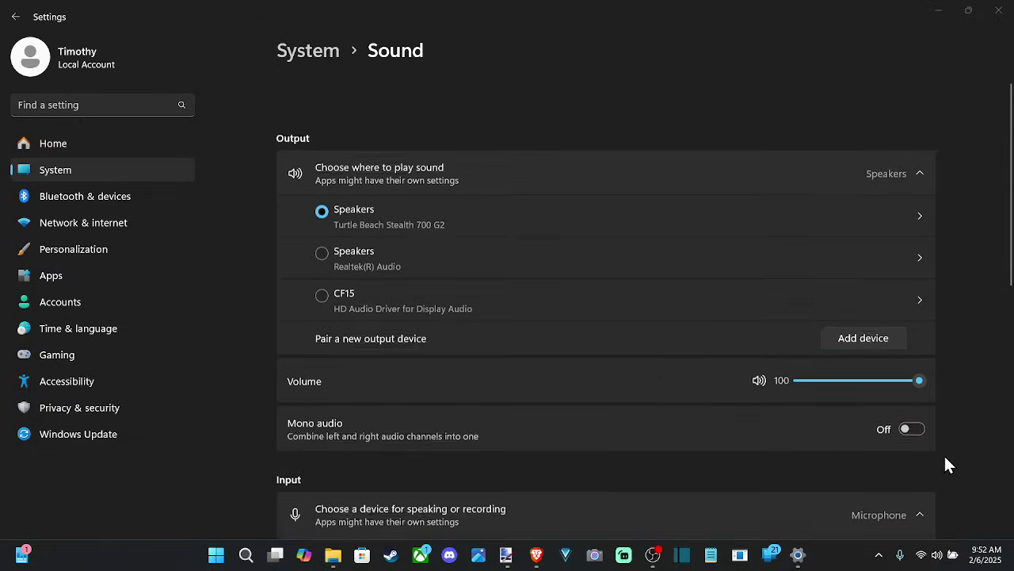
{"action": "left_click", "coordinate": [311, 56]}
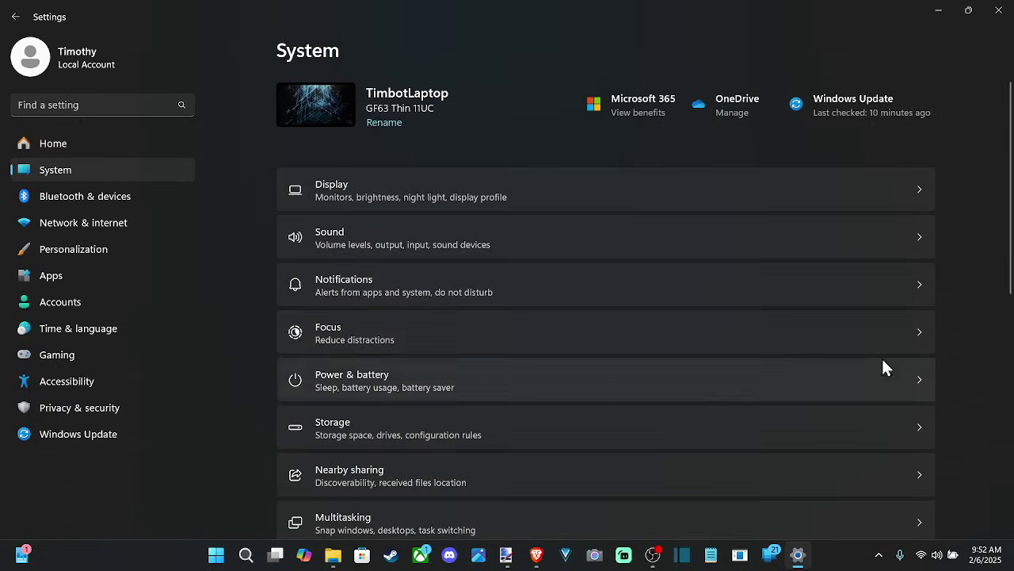